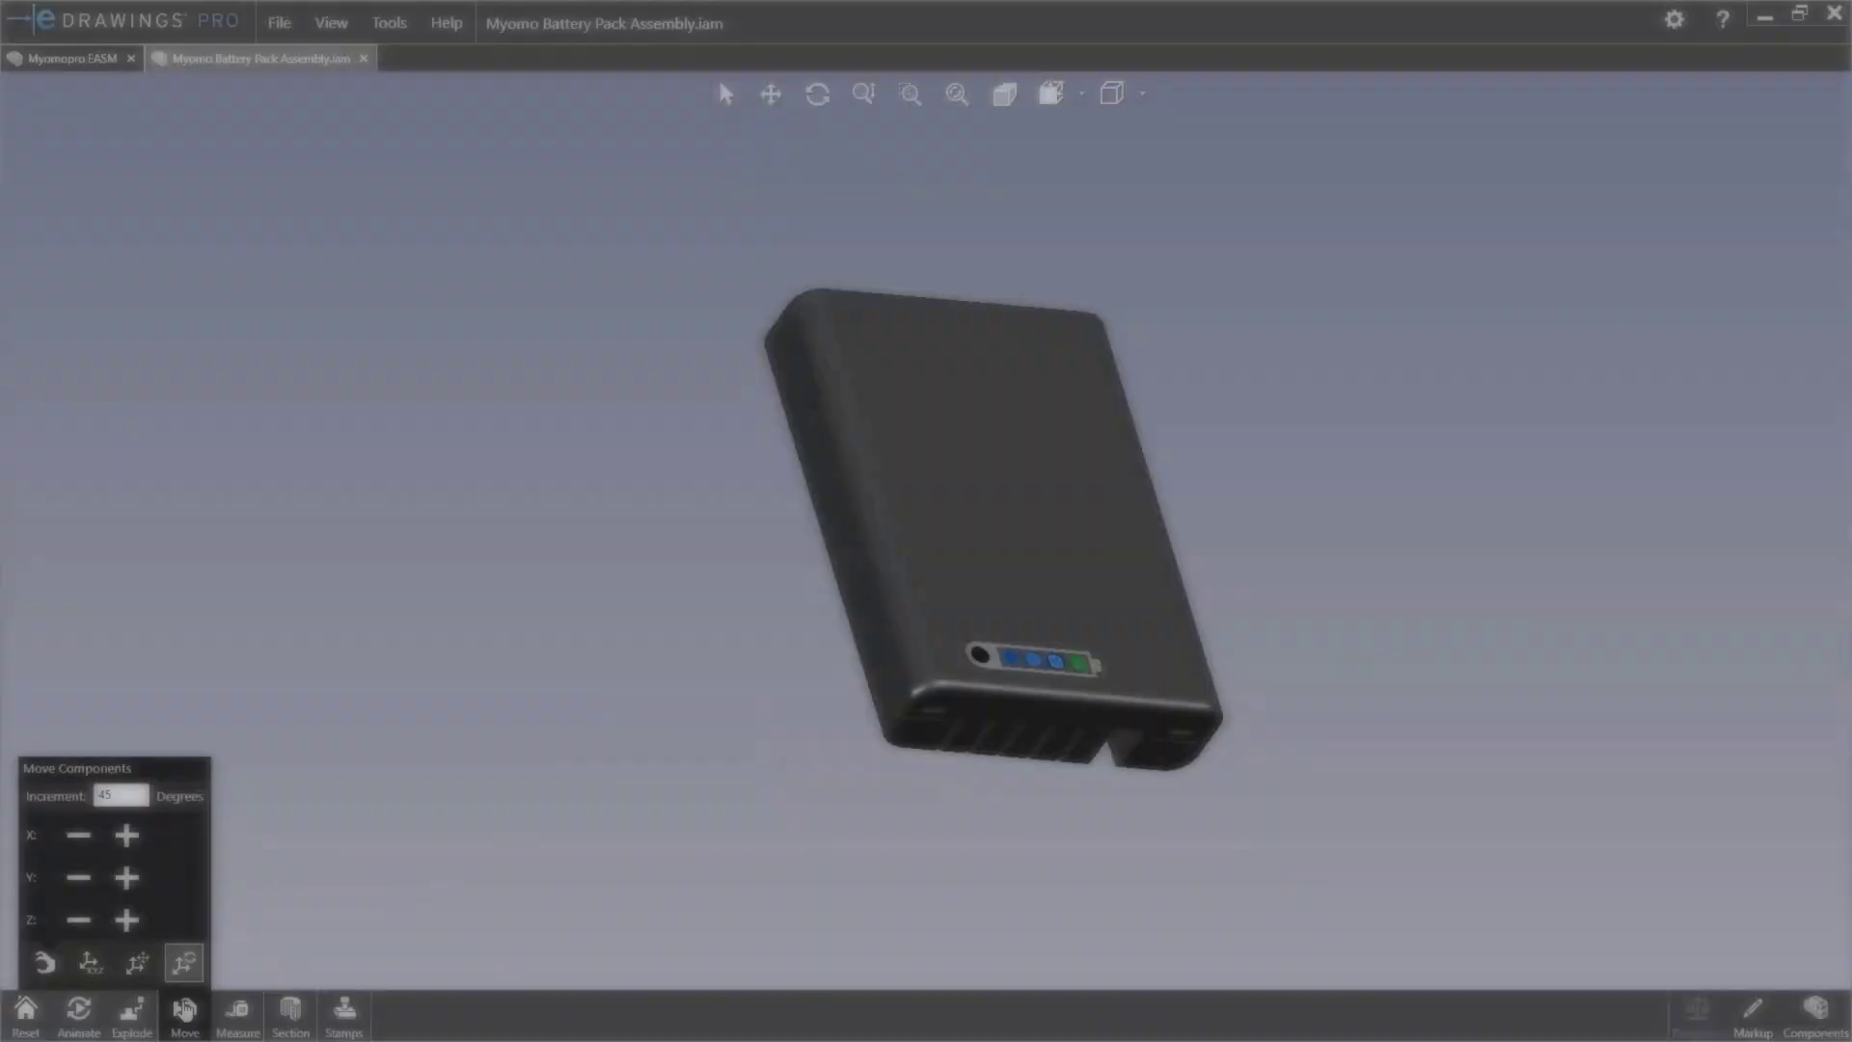
- Swing the battery pack lid open to expose the red cells
left_click(834, 521)
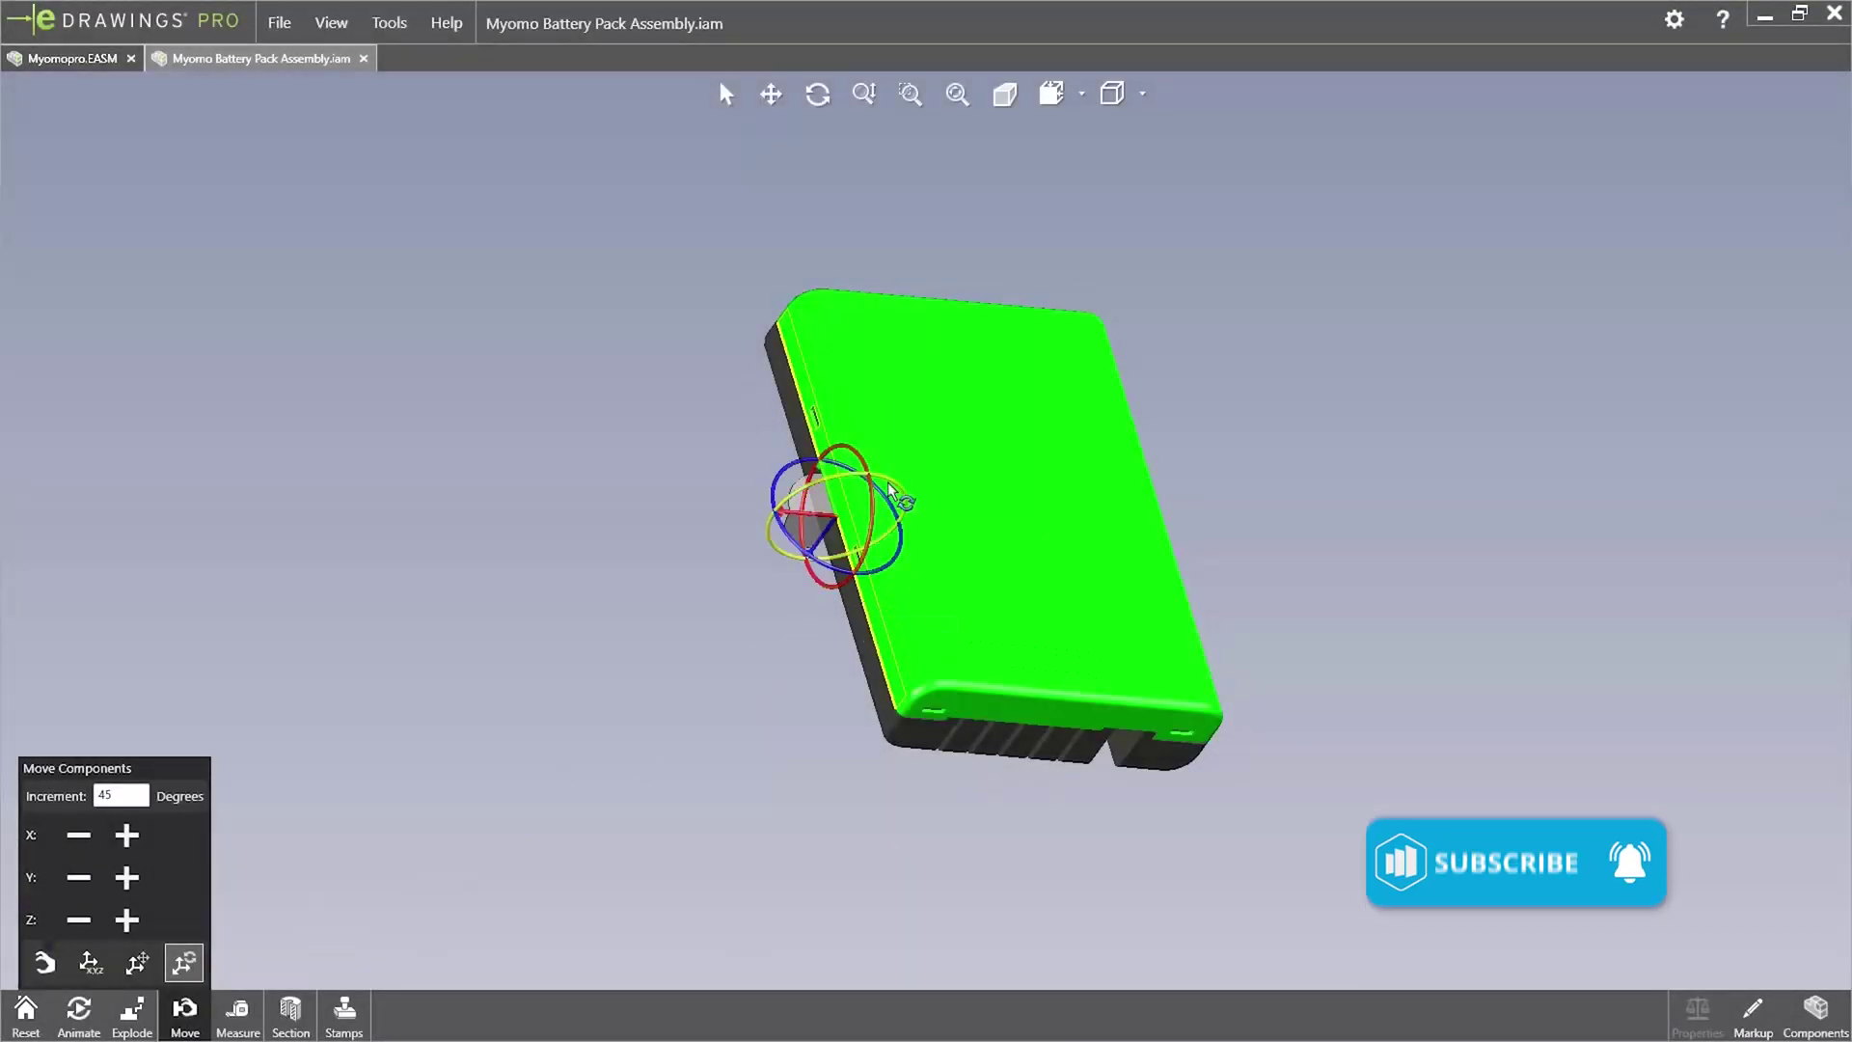
left_click_drag(887, 497, 662, 541)
left_click(863, 786)
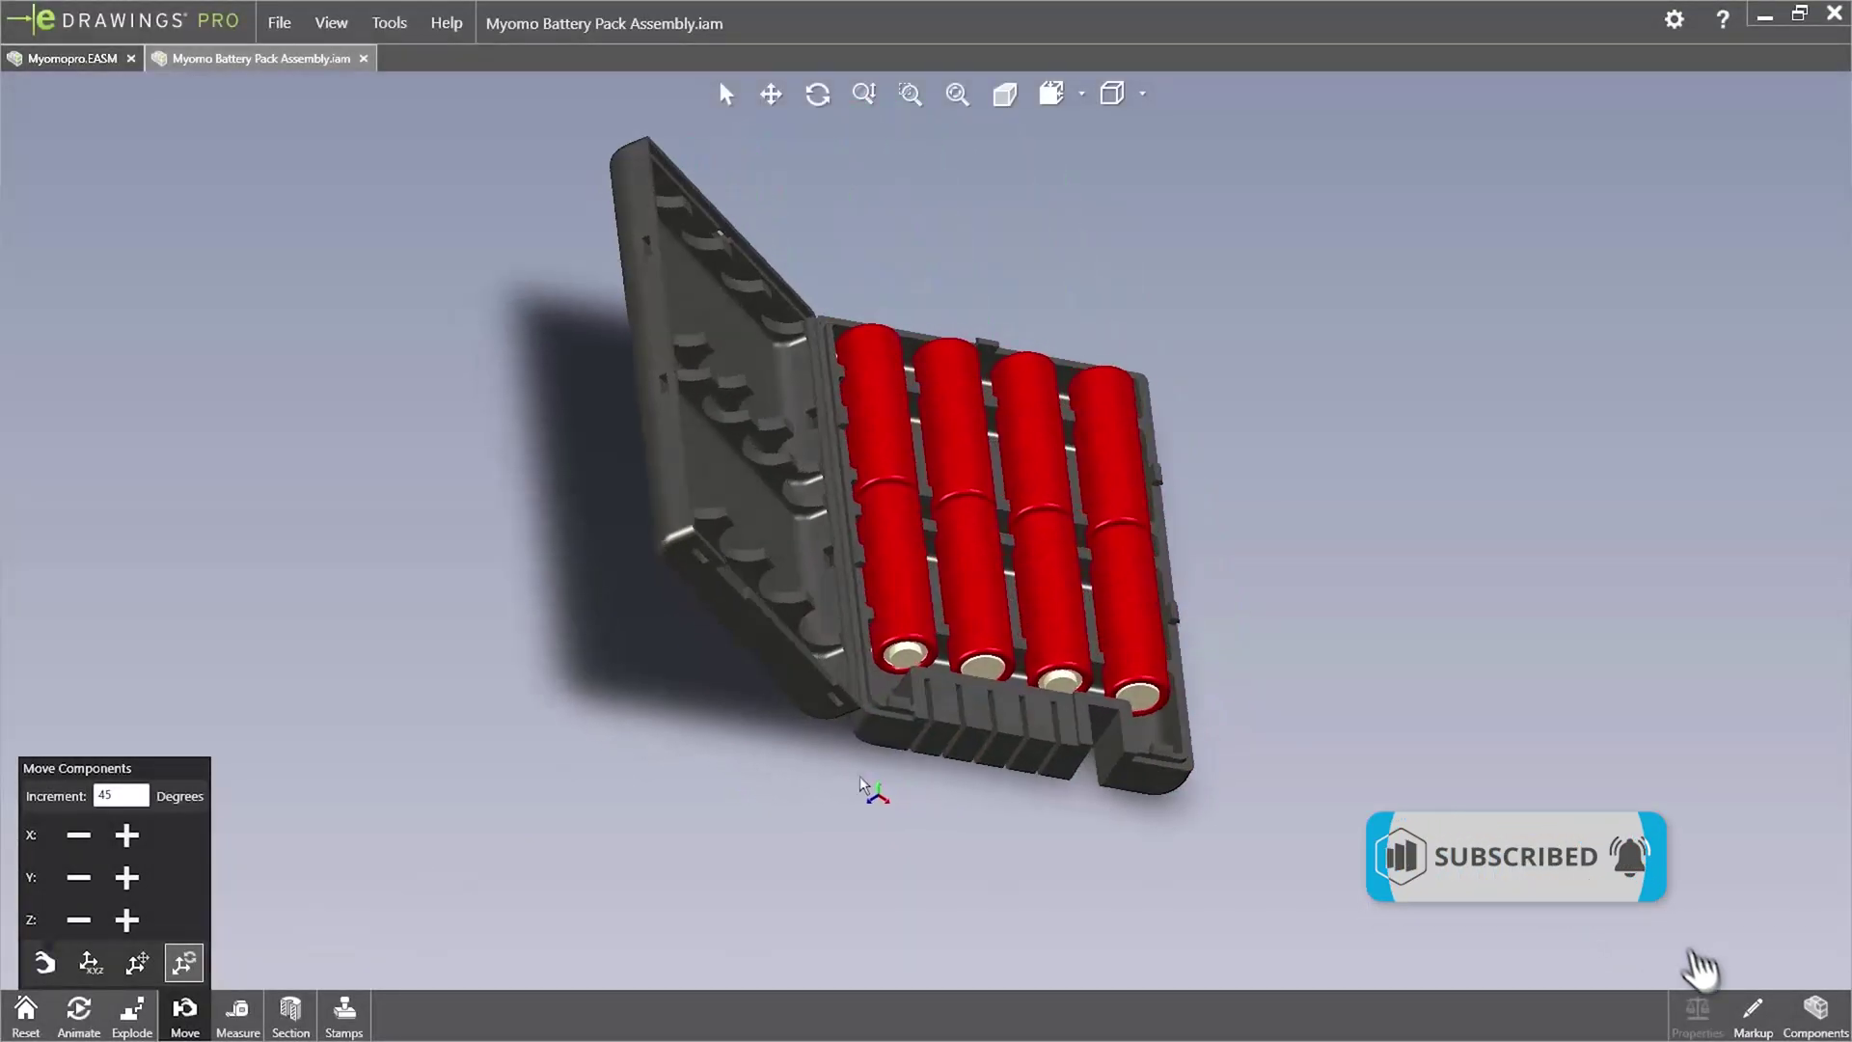
middle_click_drag(862, 783, 625, 813)
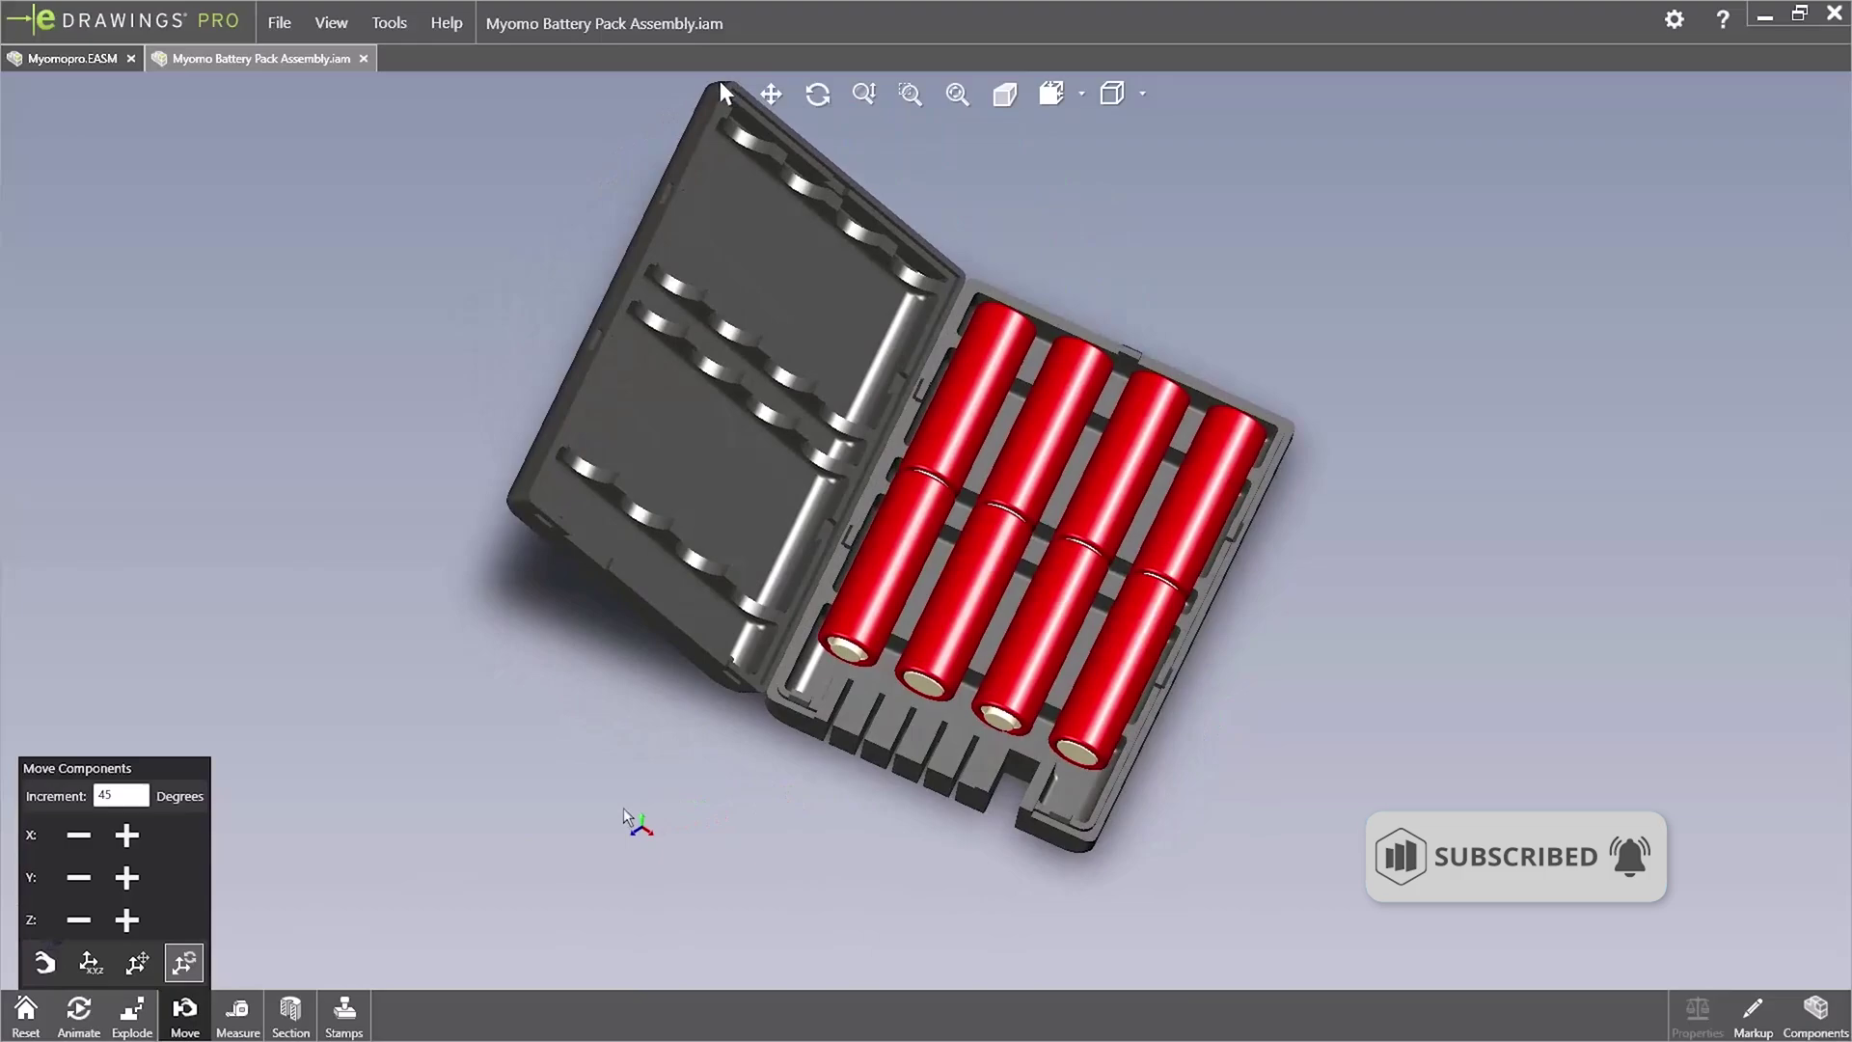
- Measure the distance between two edges inside the opened lid
left_click(237, 1014)
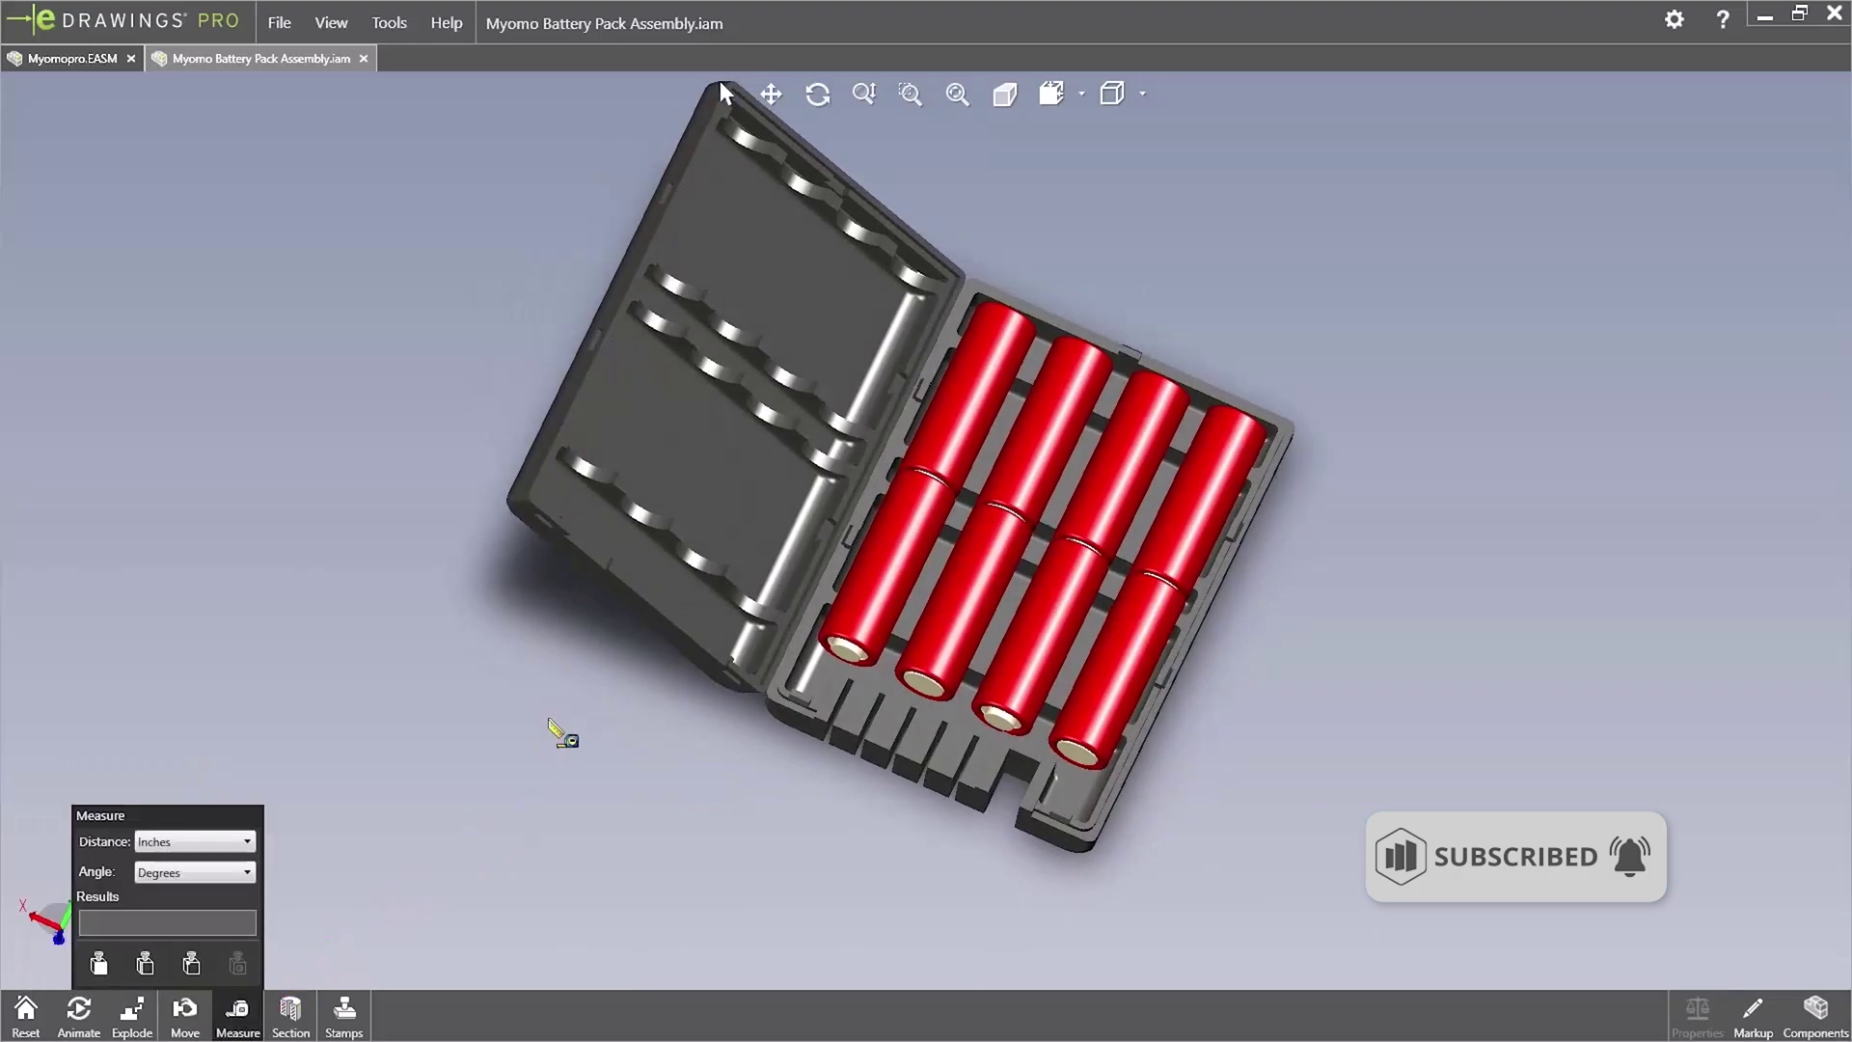
left_click(682, 524)
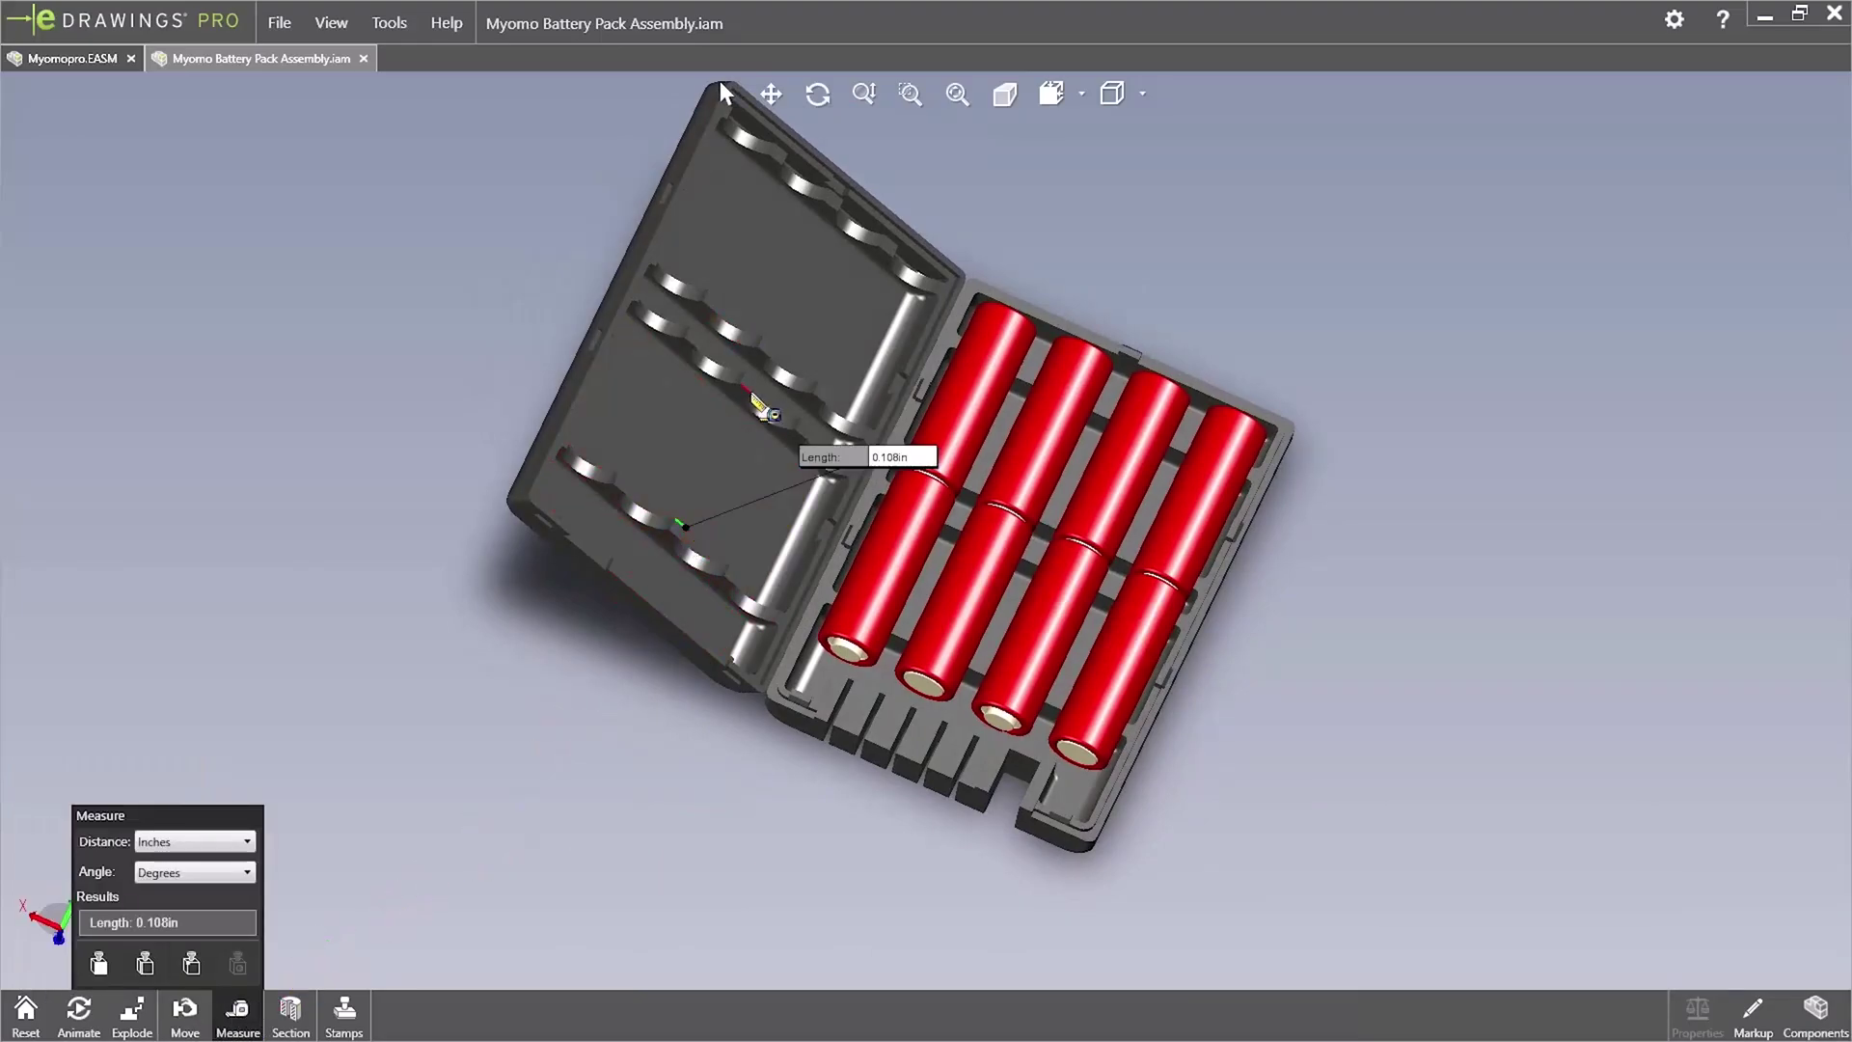
left_click(755, 400)
middle_click_drag(755, 401, 414, 537)
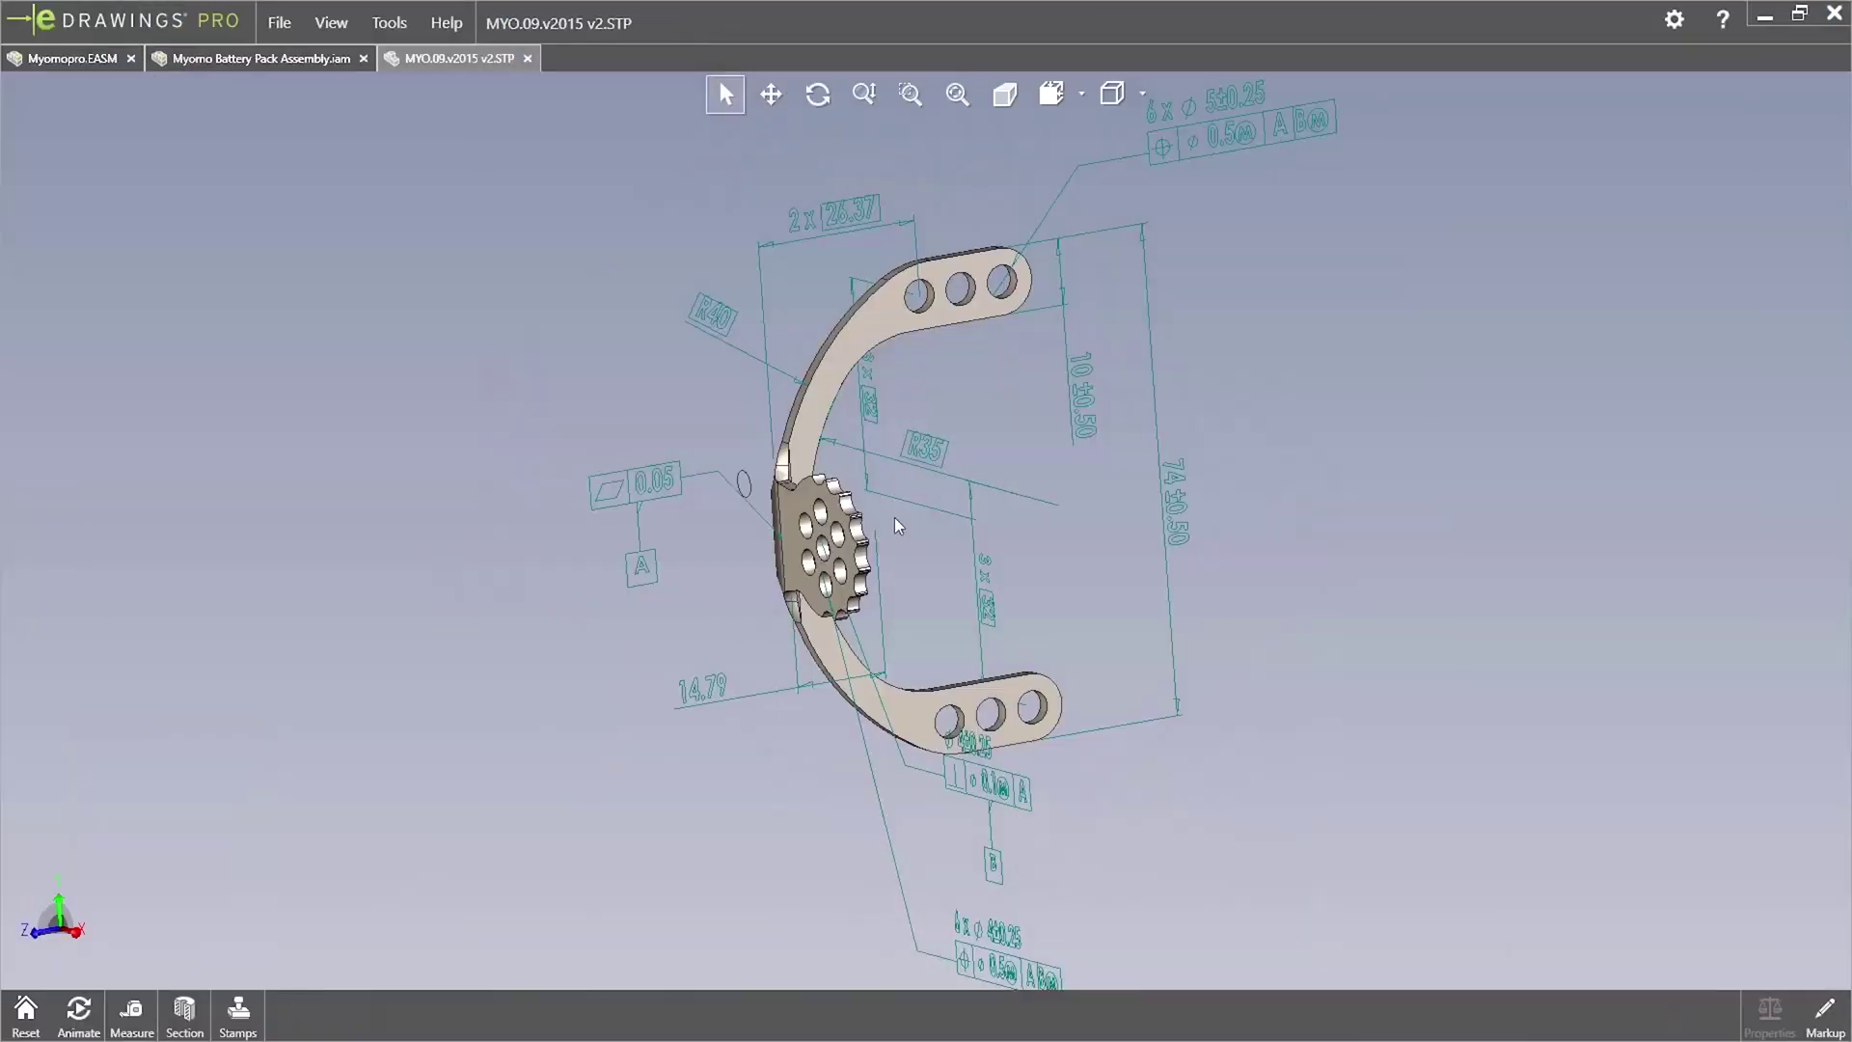
- View the part's main curved face Normal To, then rotate it to an oblique view
left_click(935, 311)
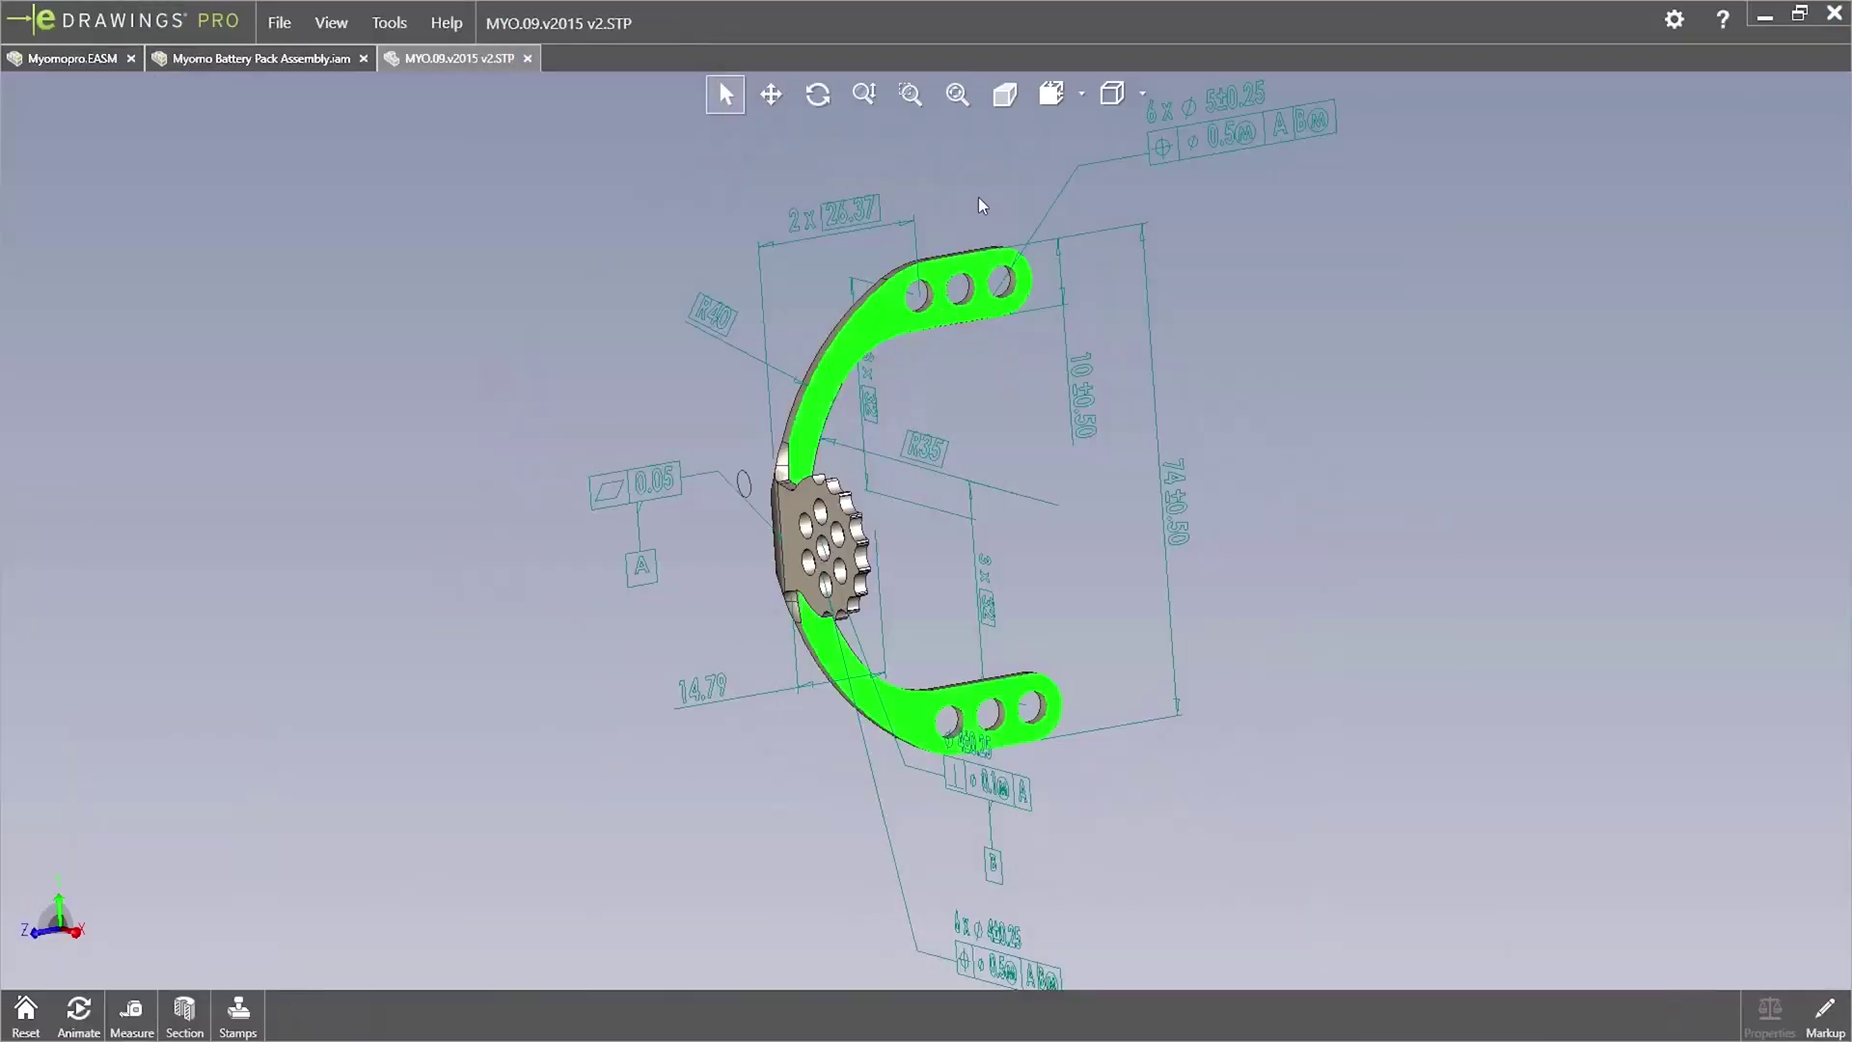
left_click(1081, 94)
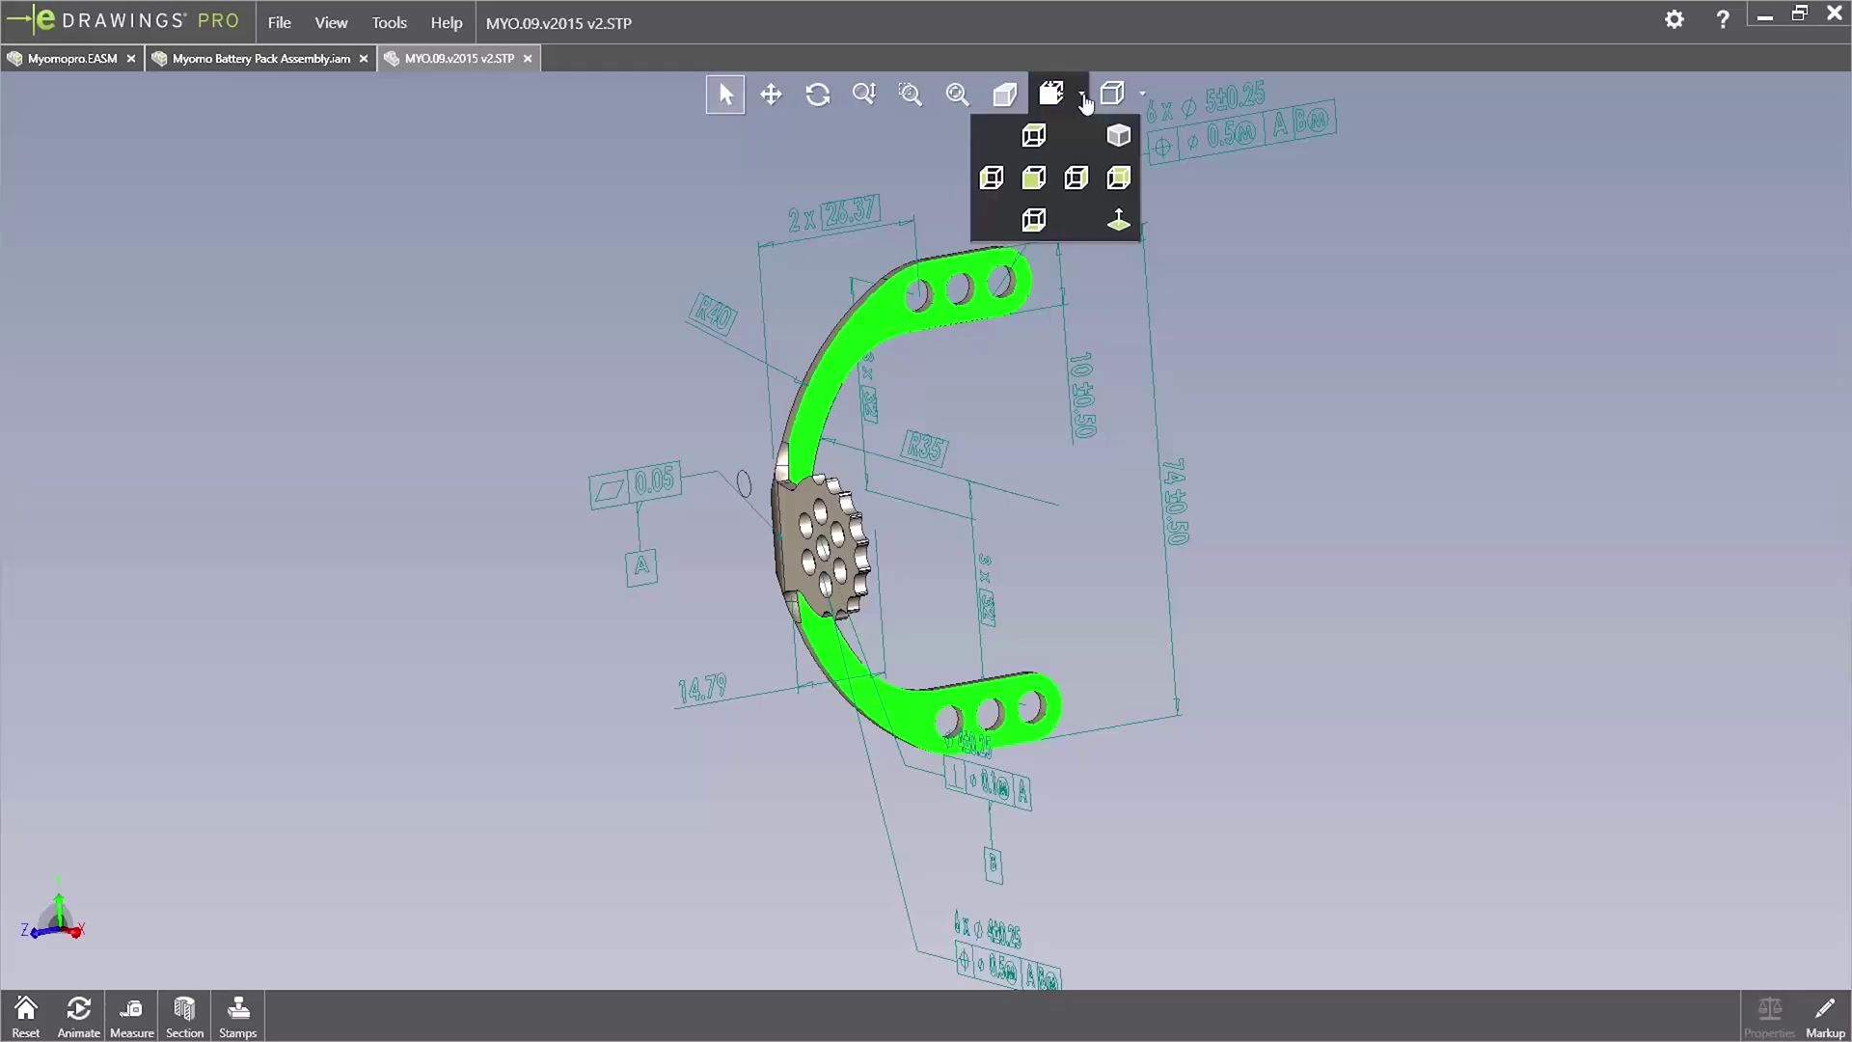
left_click(1119, 221)
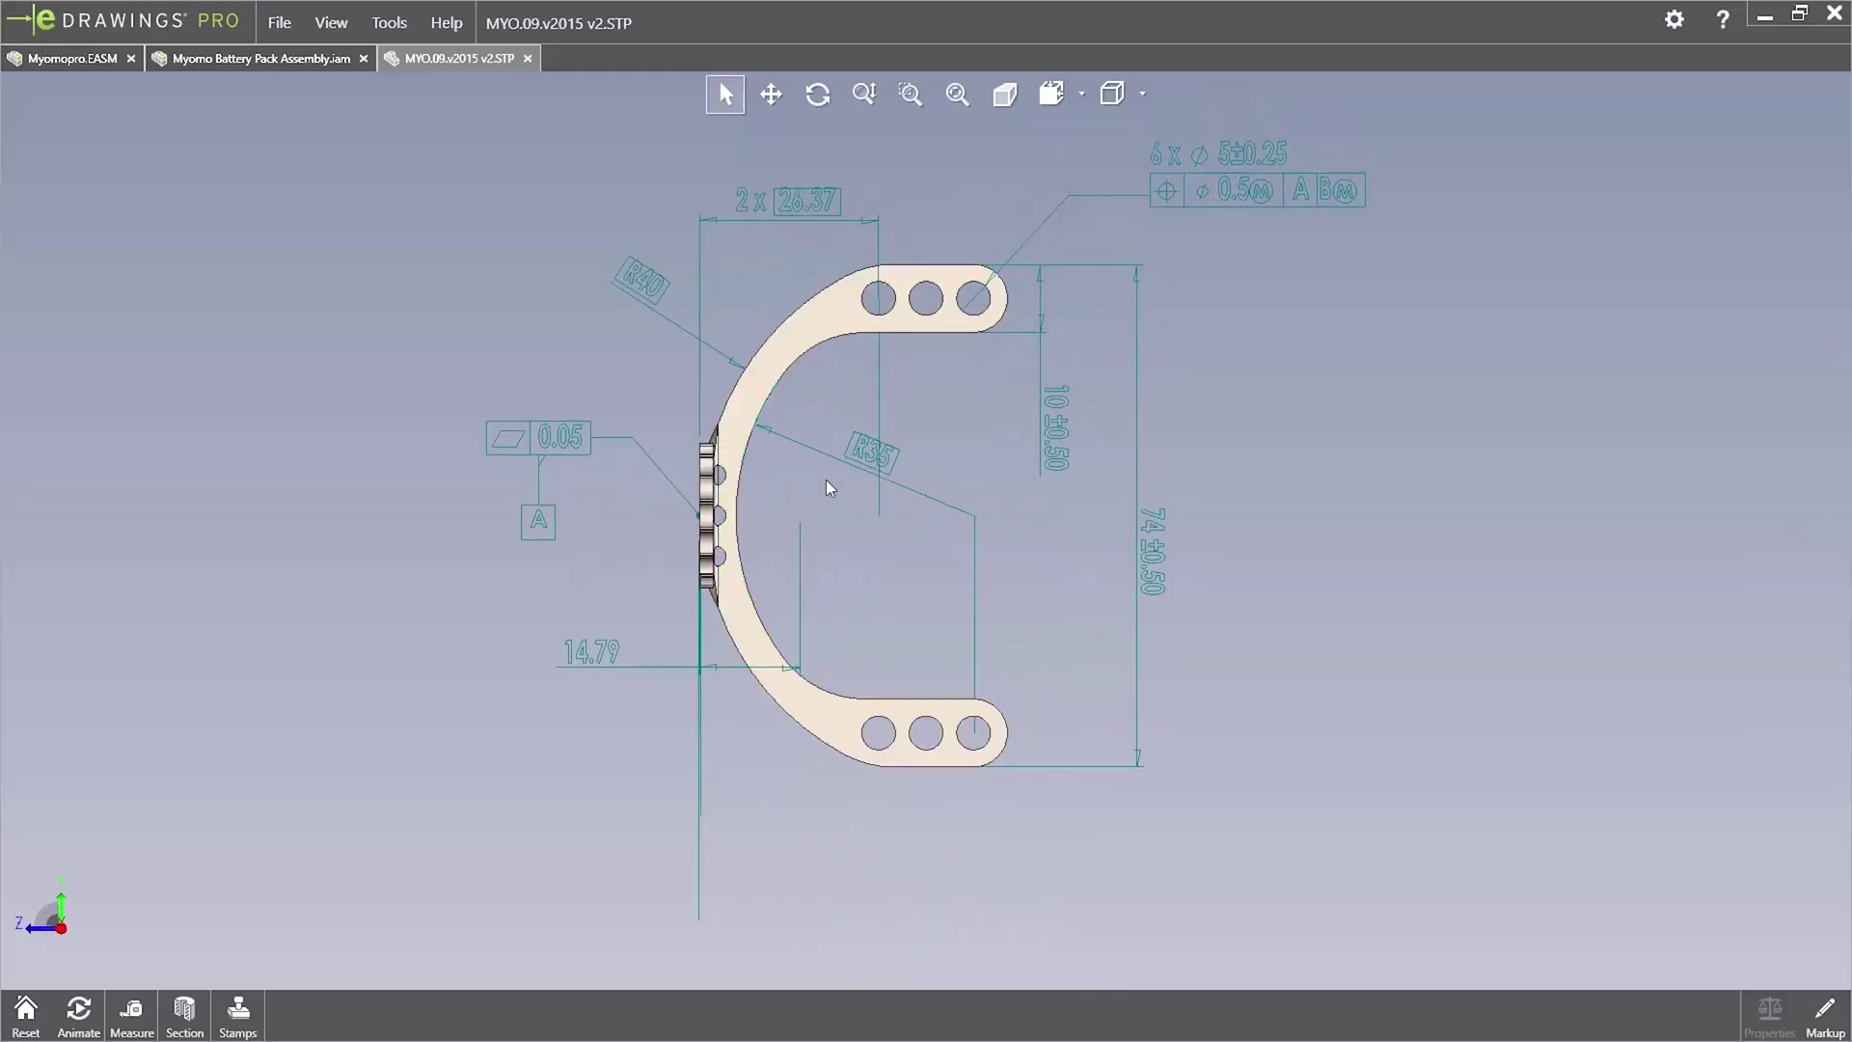
middle_click_drag(830, 486, 1038, 548)
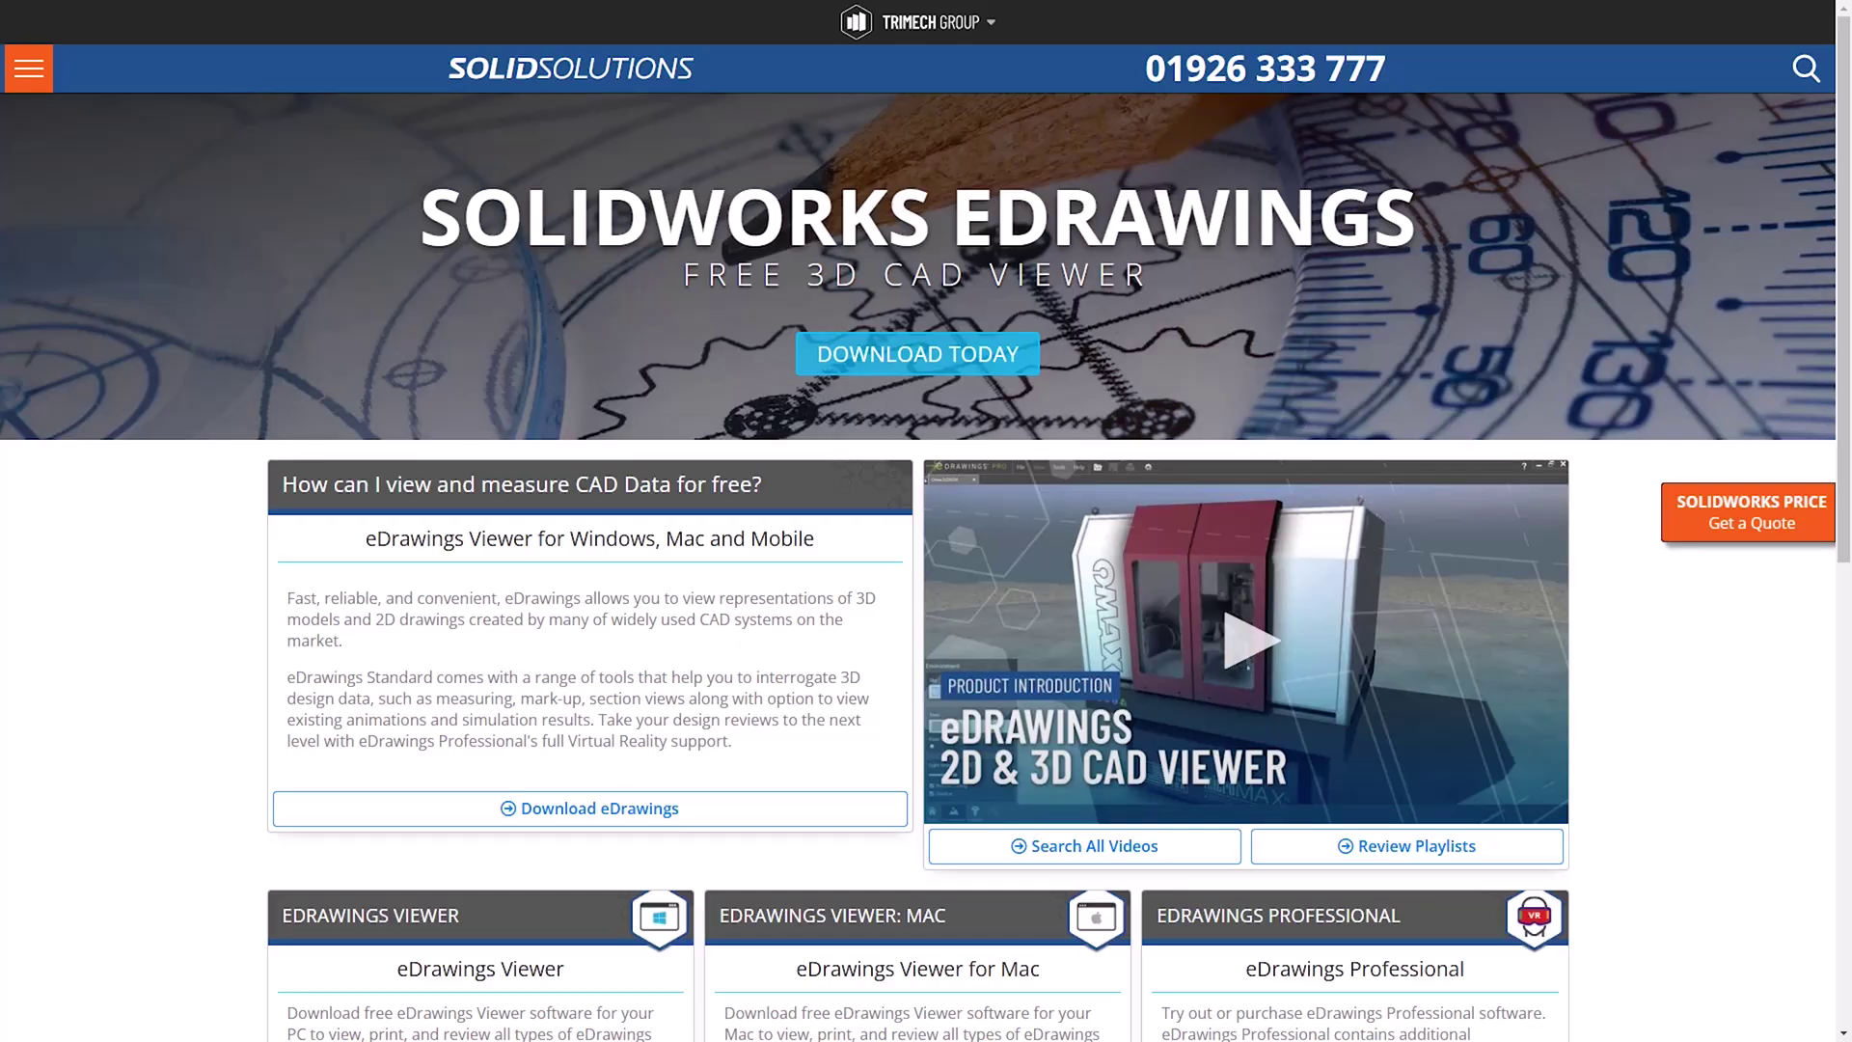
- Scroll down to the eDrawings Viewer, Mac, Professional and Publisher download cards
scroll(925, 521, "down", 2)
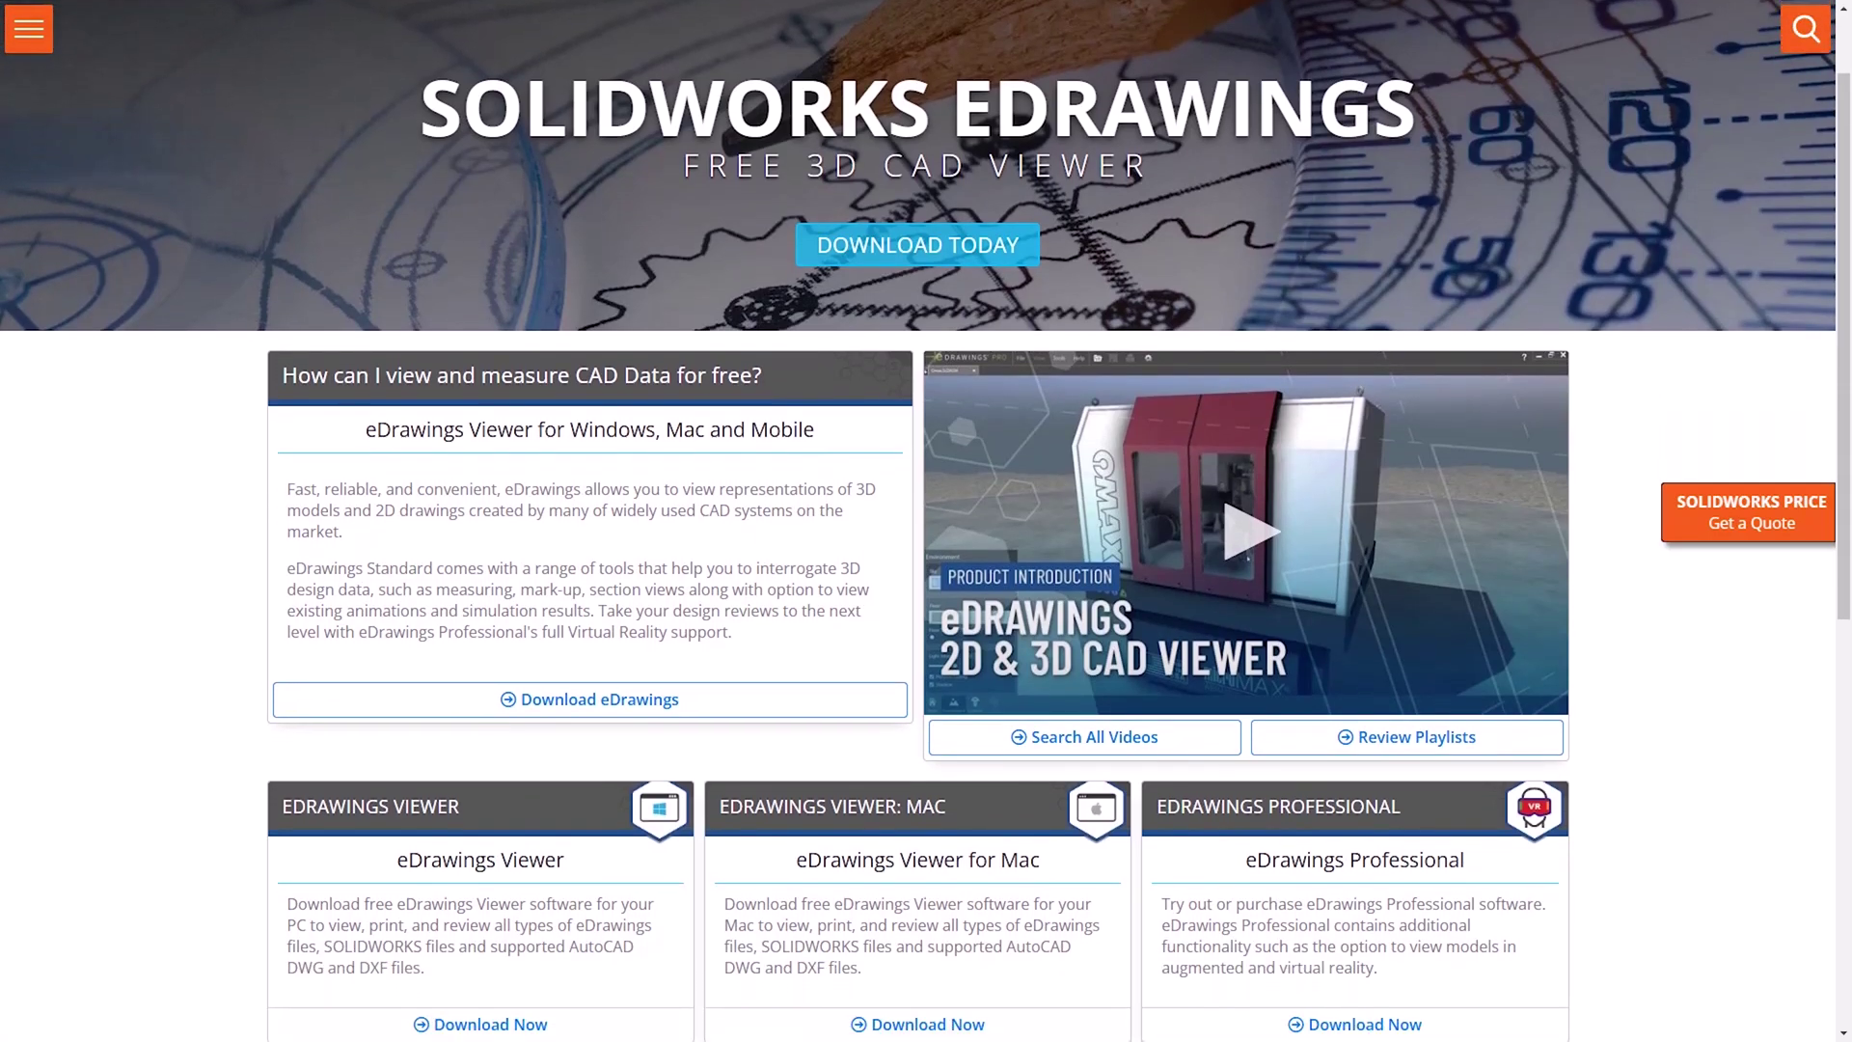
scroll(926, 520, "down", 3)
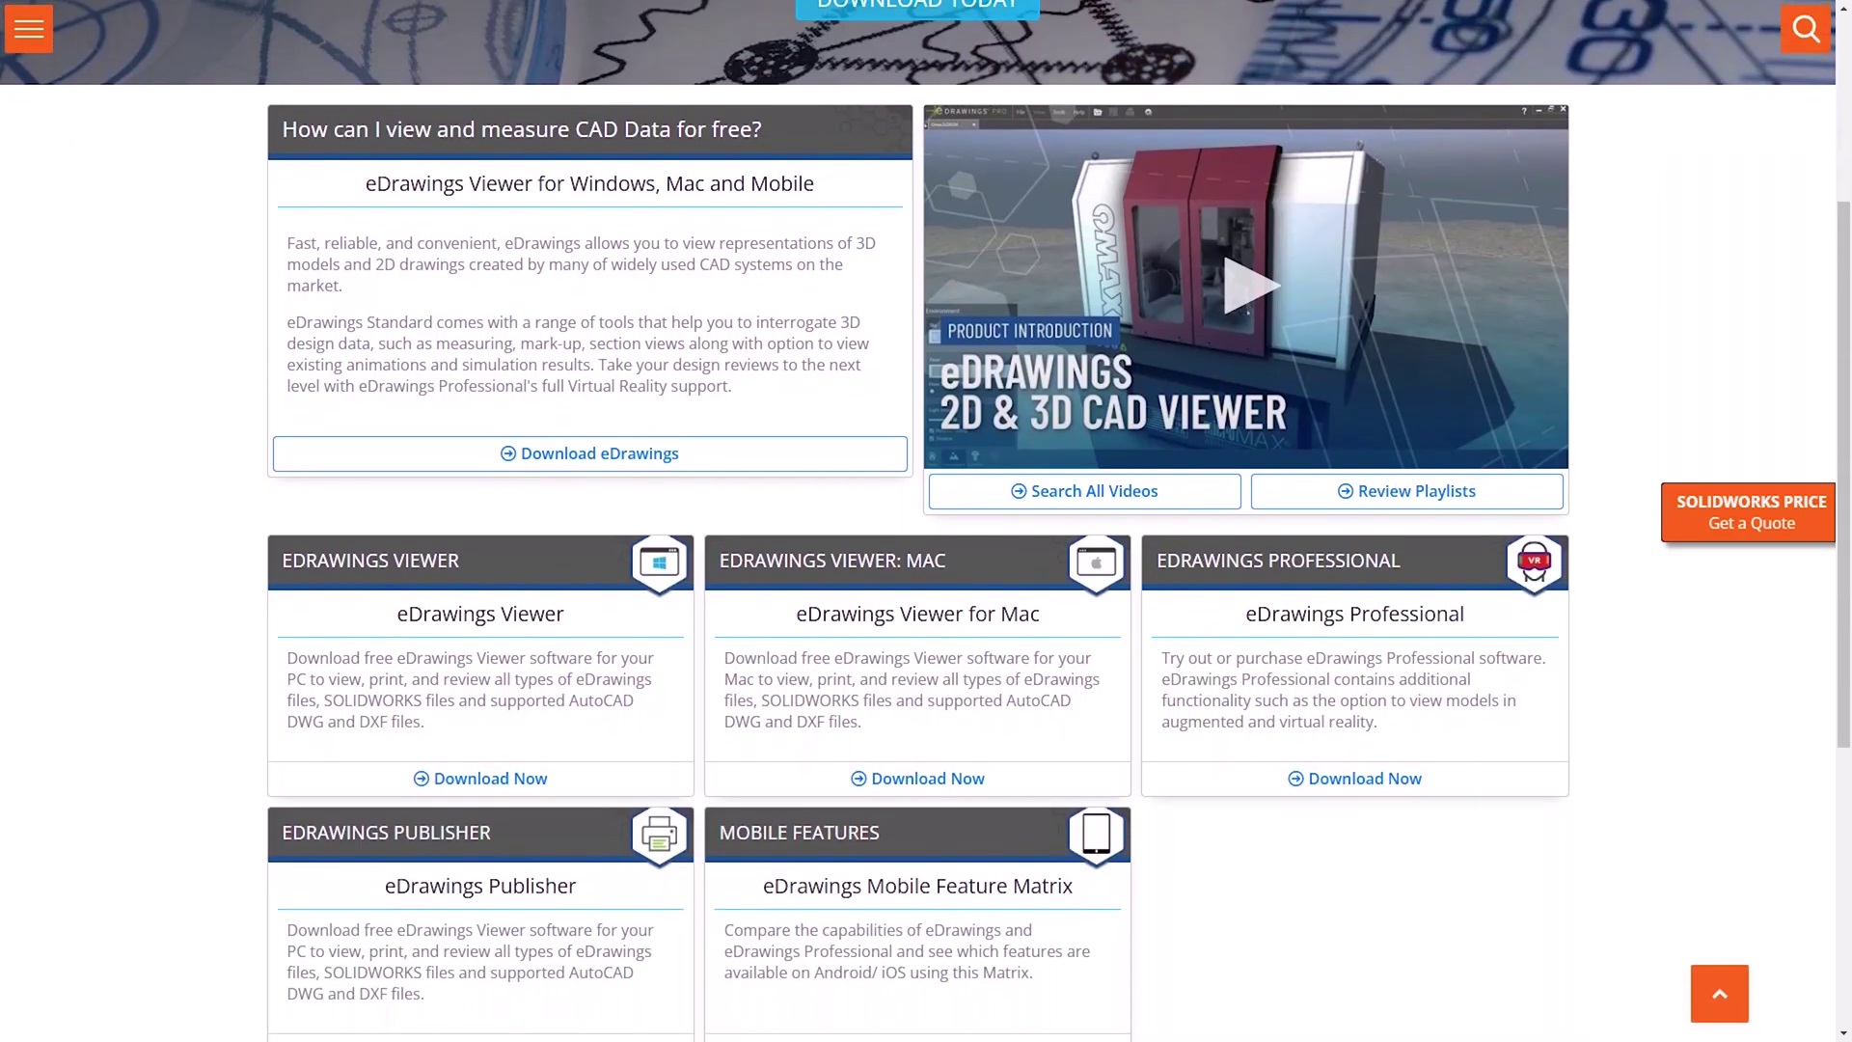
scroll(926, 521, "down", 3)
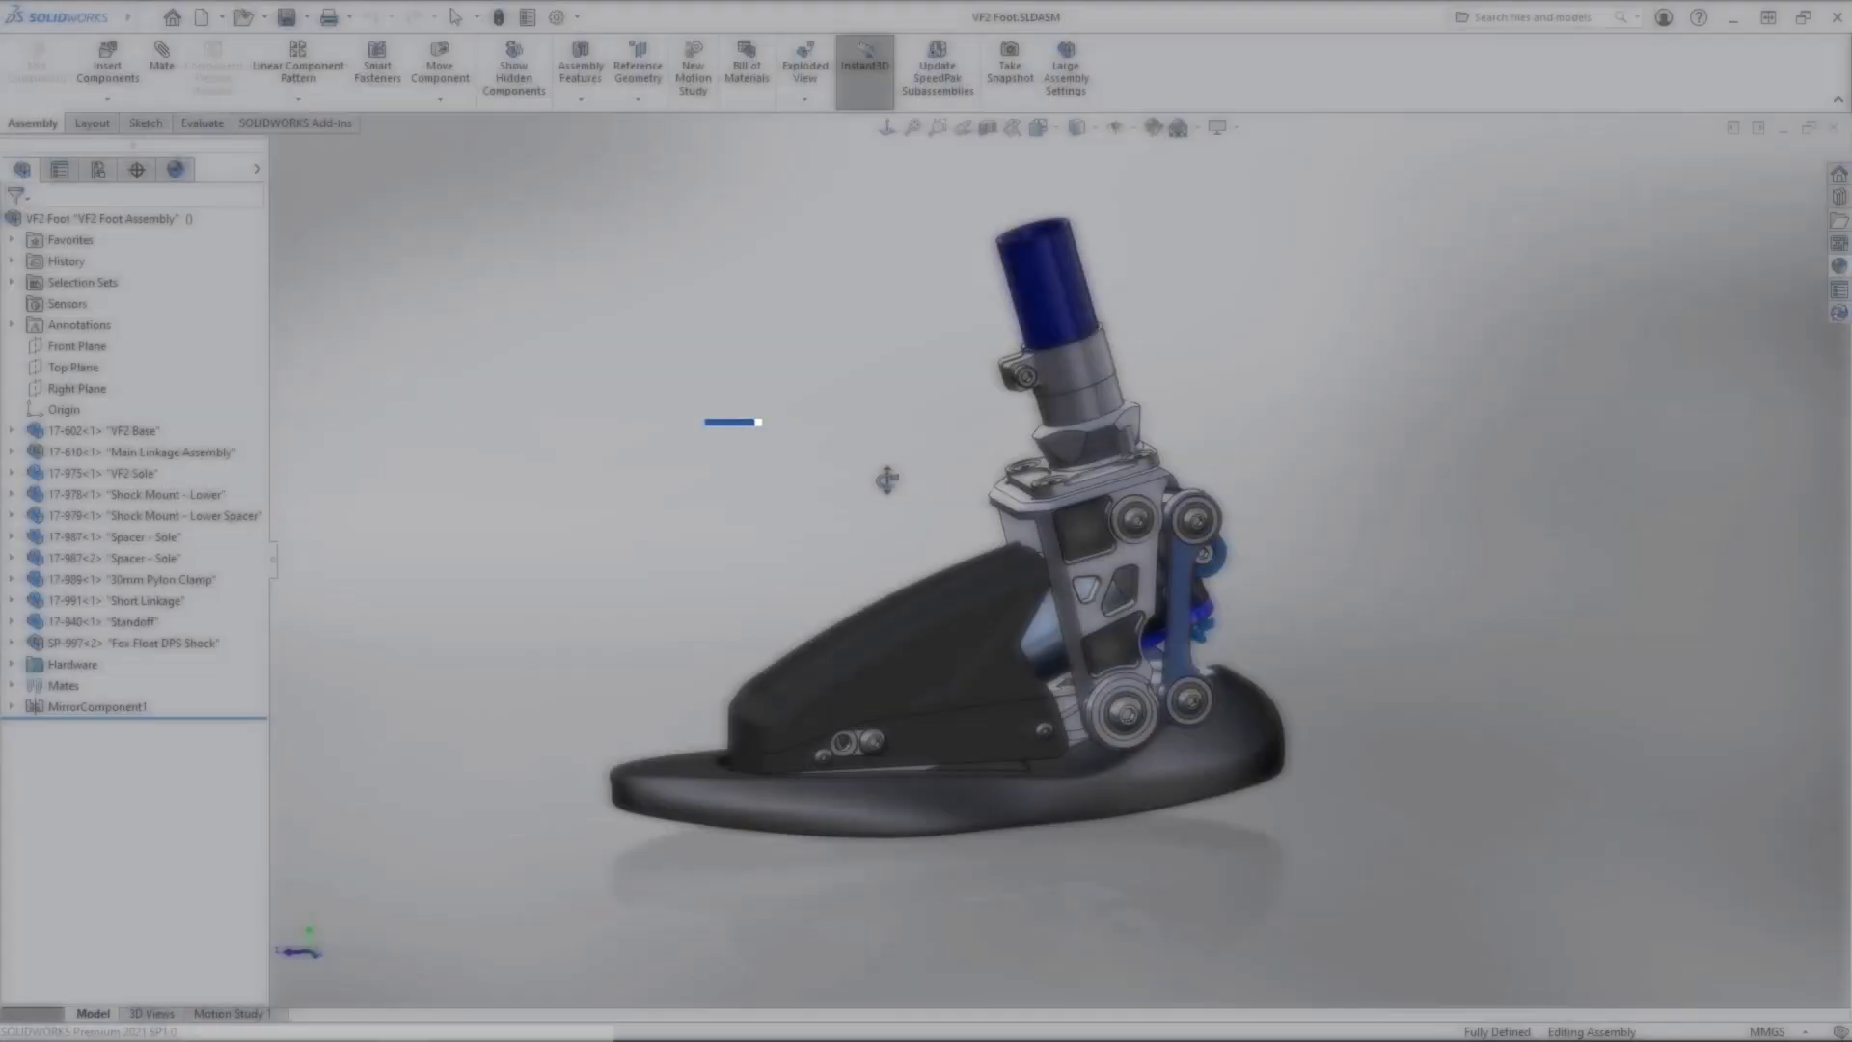
- Publish the VF2 Foot assembly to eDrawings
middle_click_drag(886, 479, 934, 514)
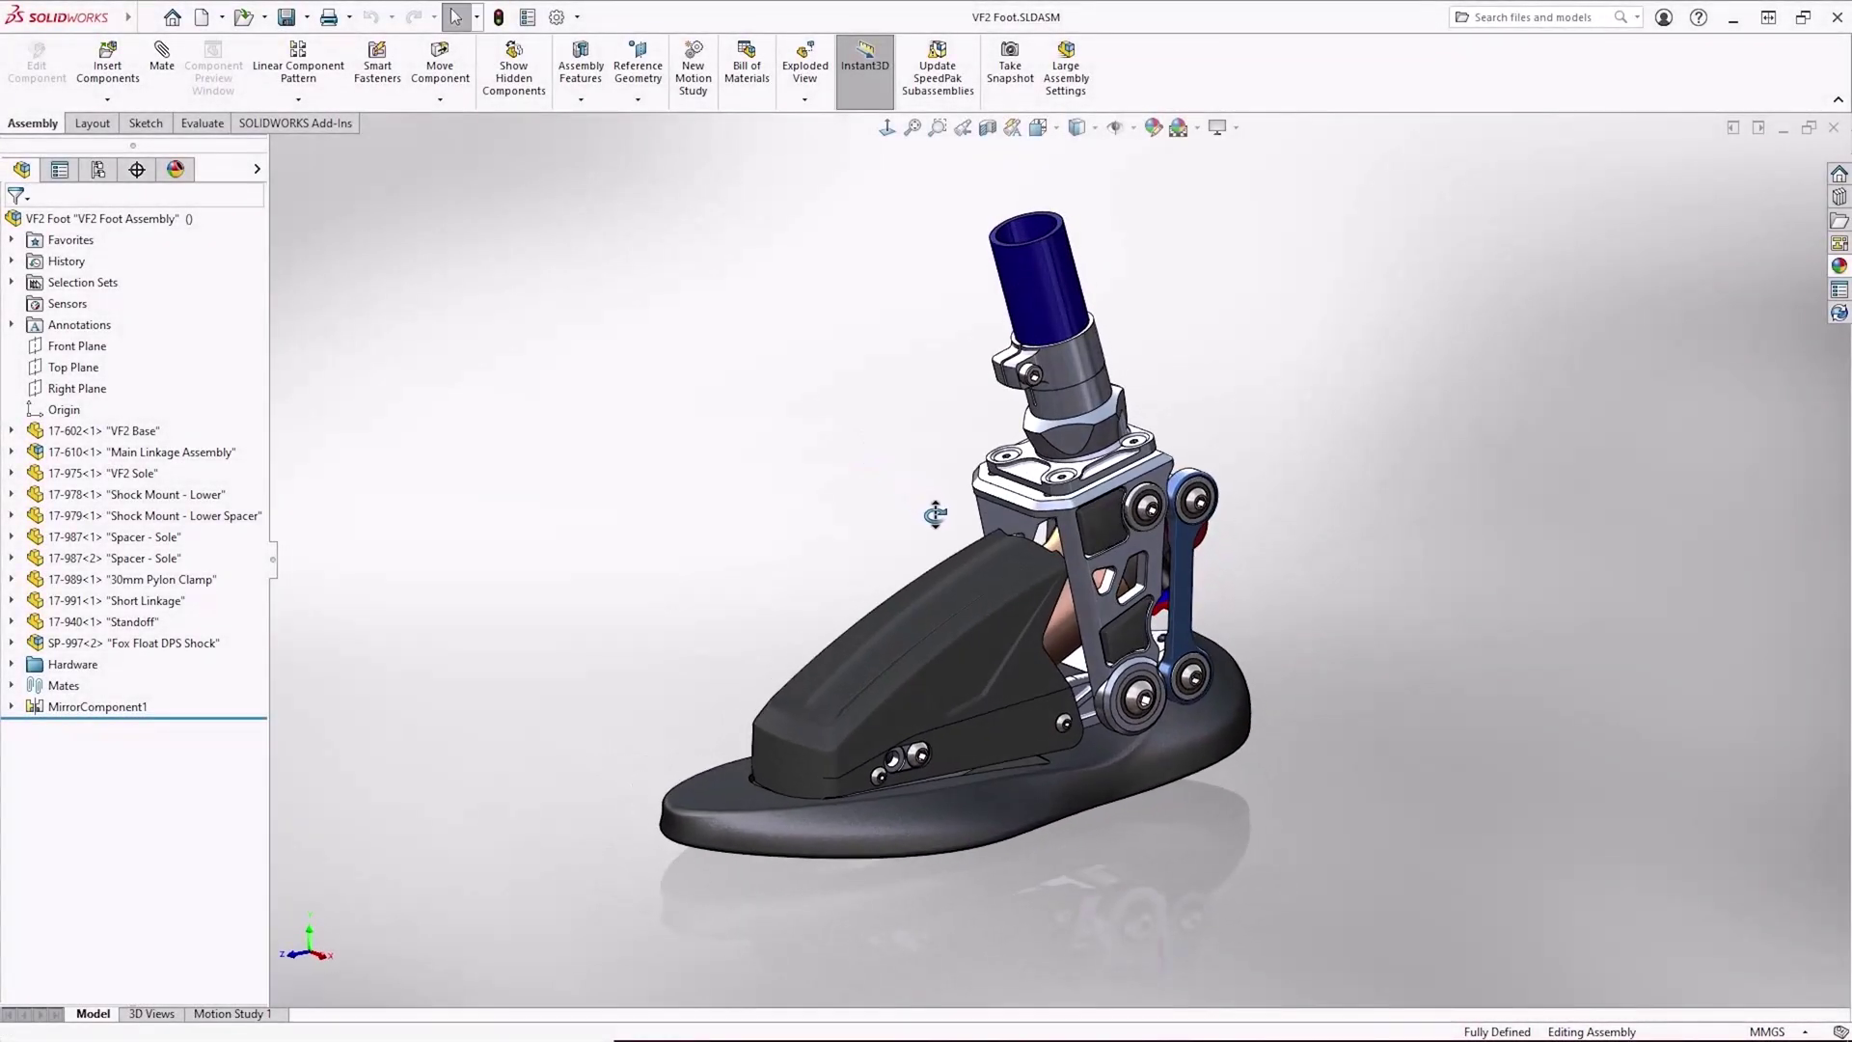
left_click(135, 19)
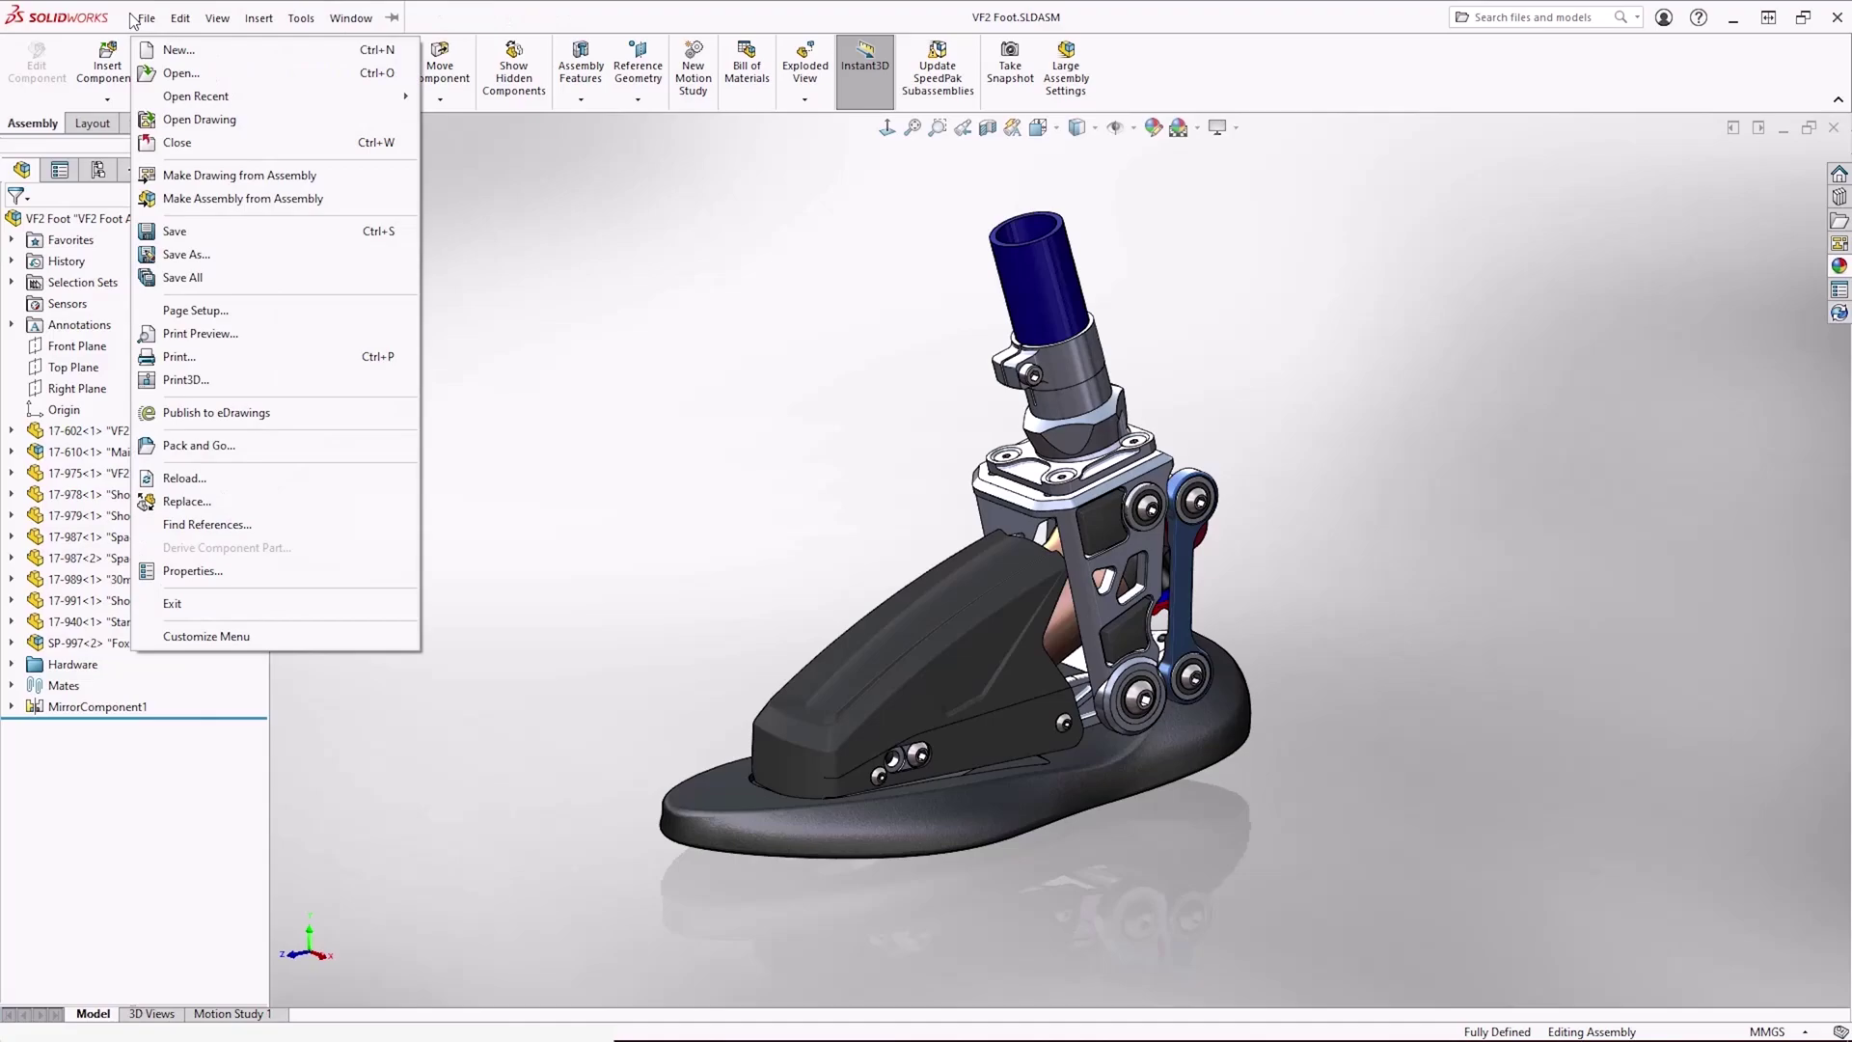
left_click(201, 415)
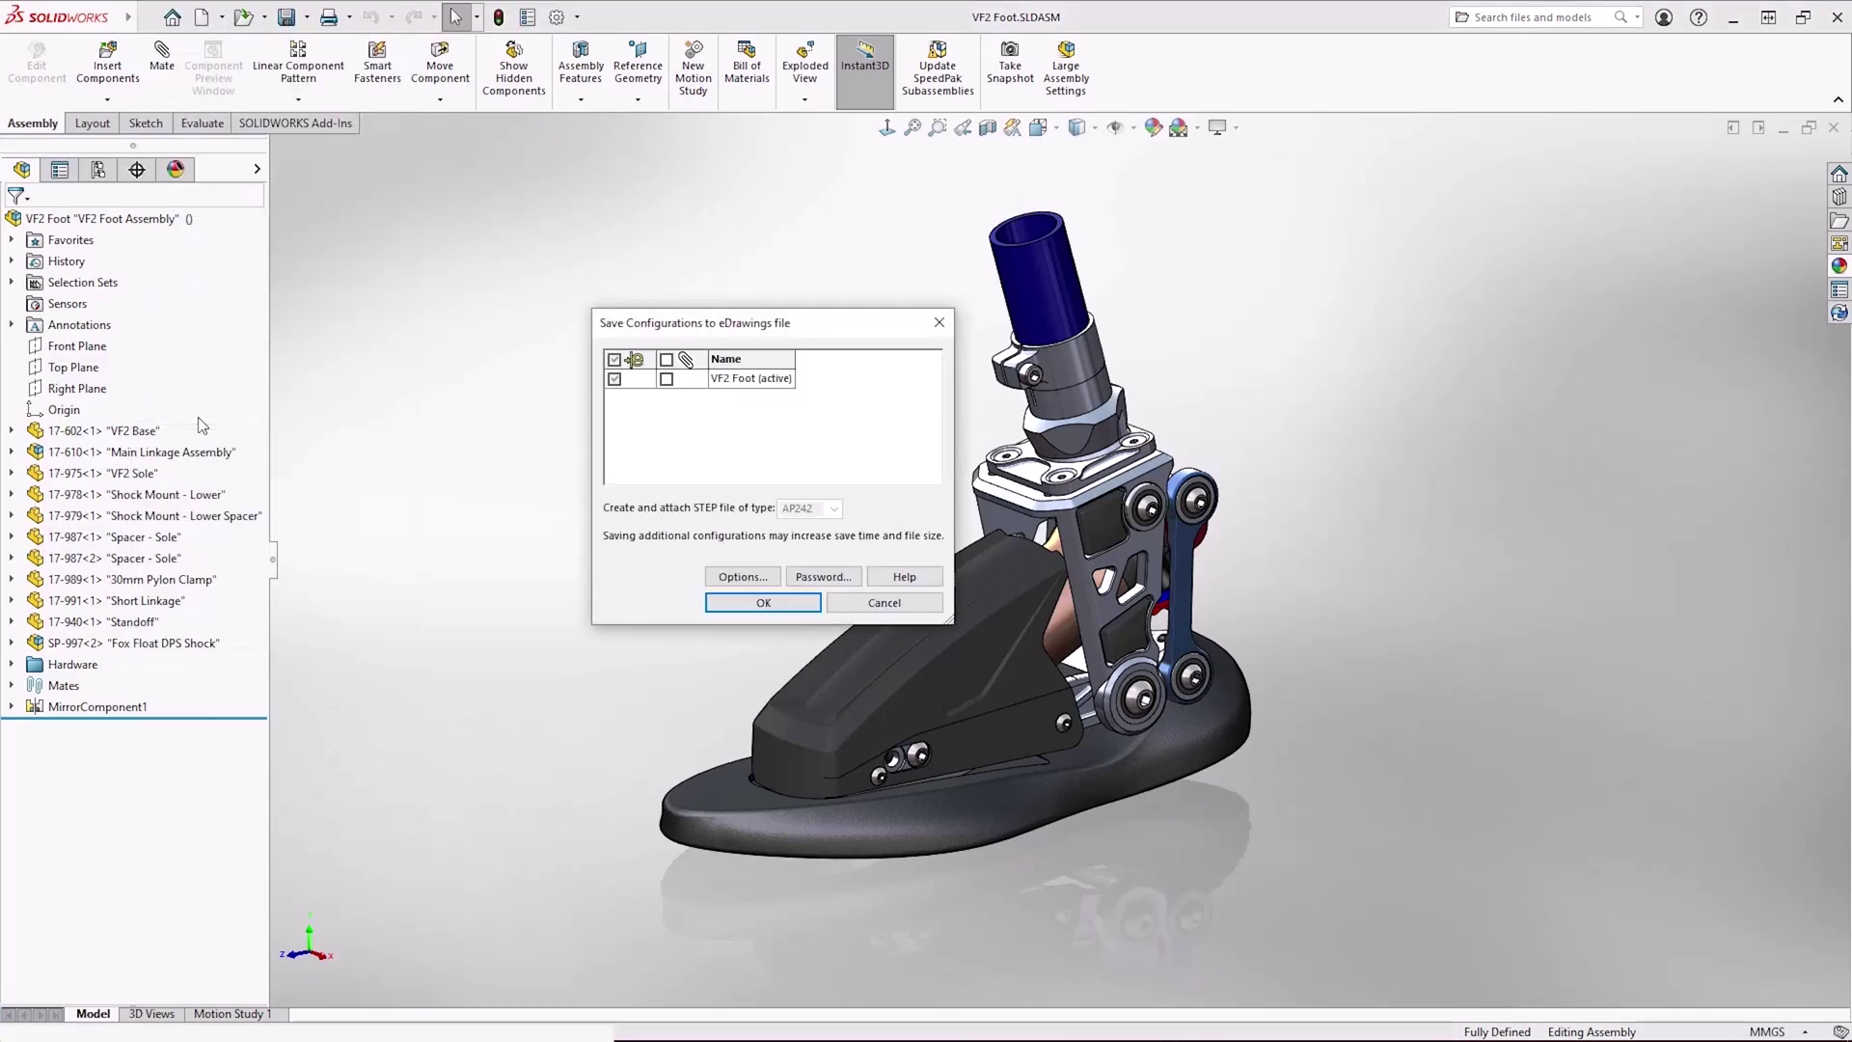
- Attach an AP242 STEP file to the VF2 Foot configuration and bring up the export options
left_click(665, 380)
left_click(836, 510)
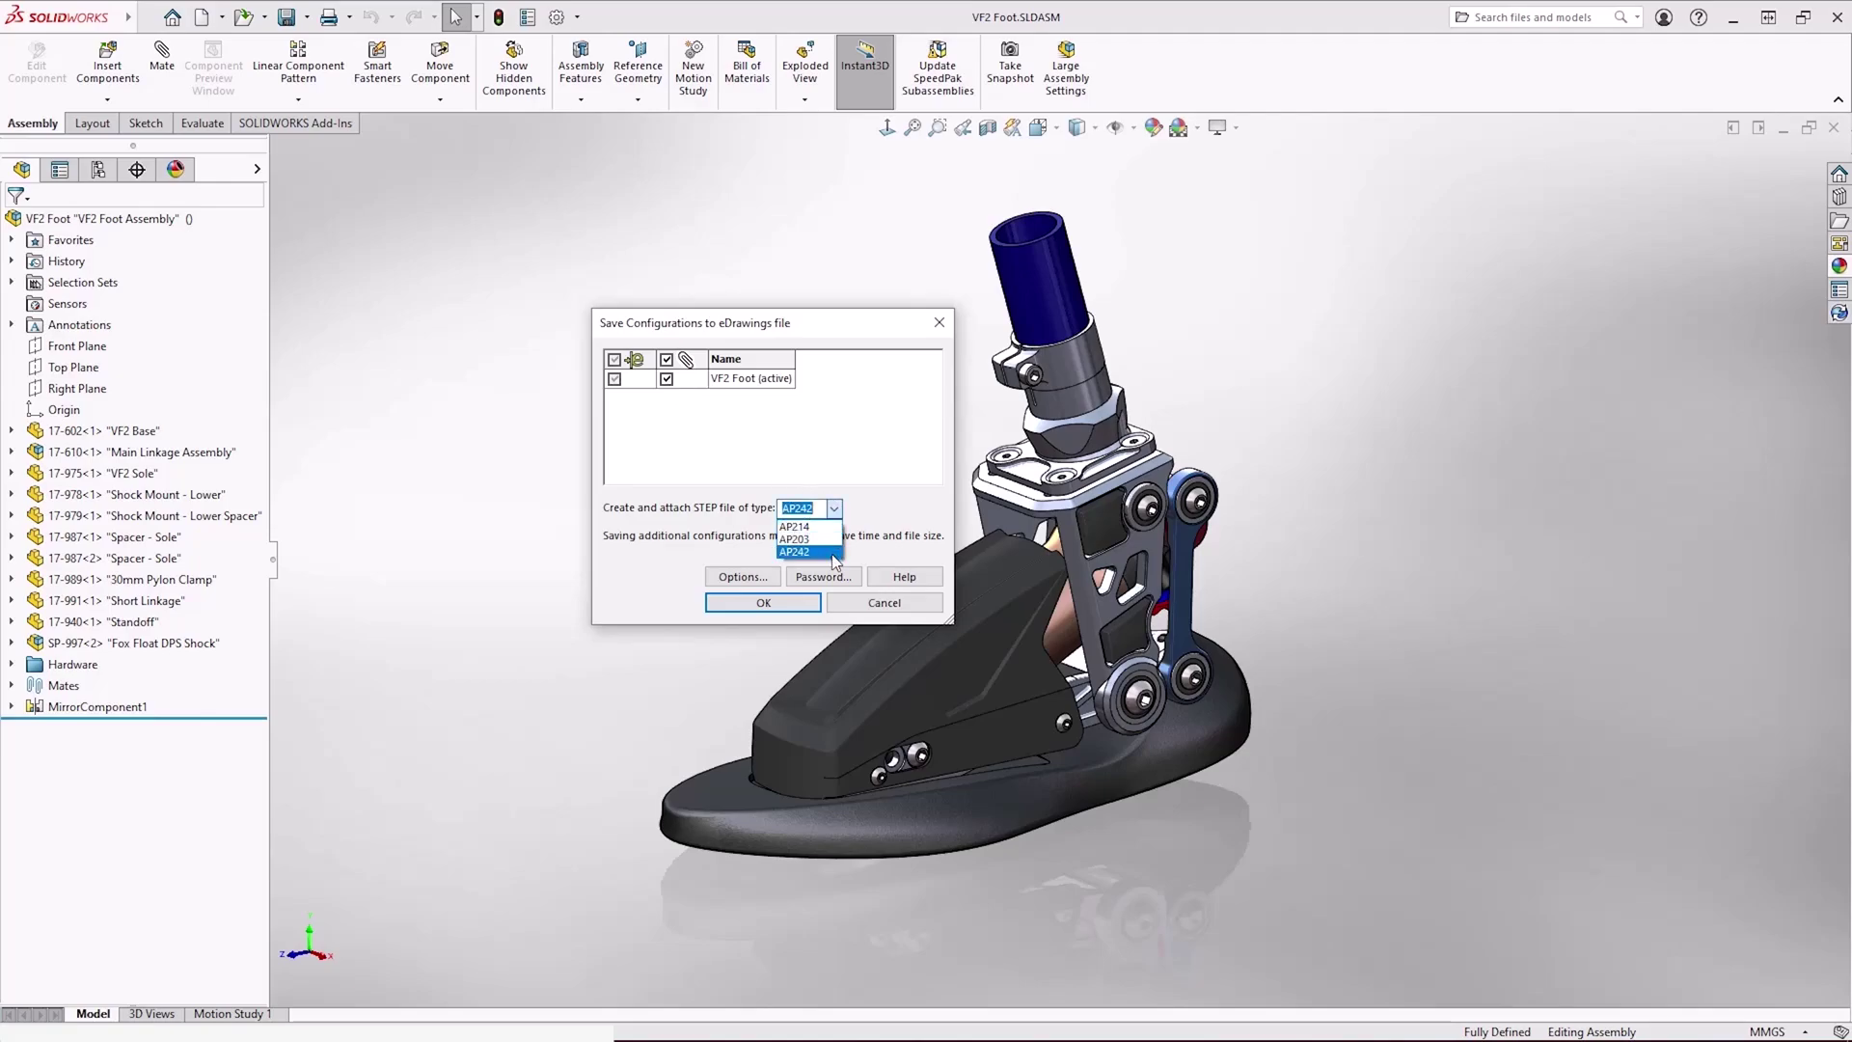
left_click(855, 512)
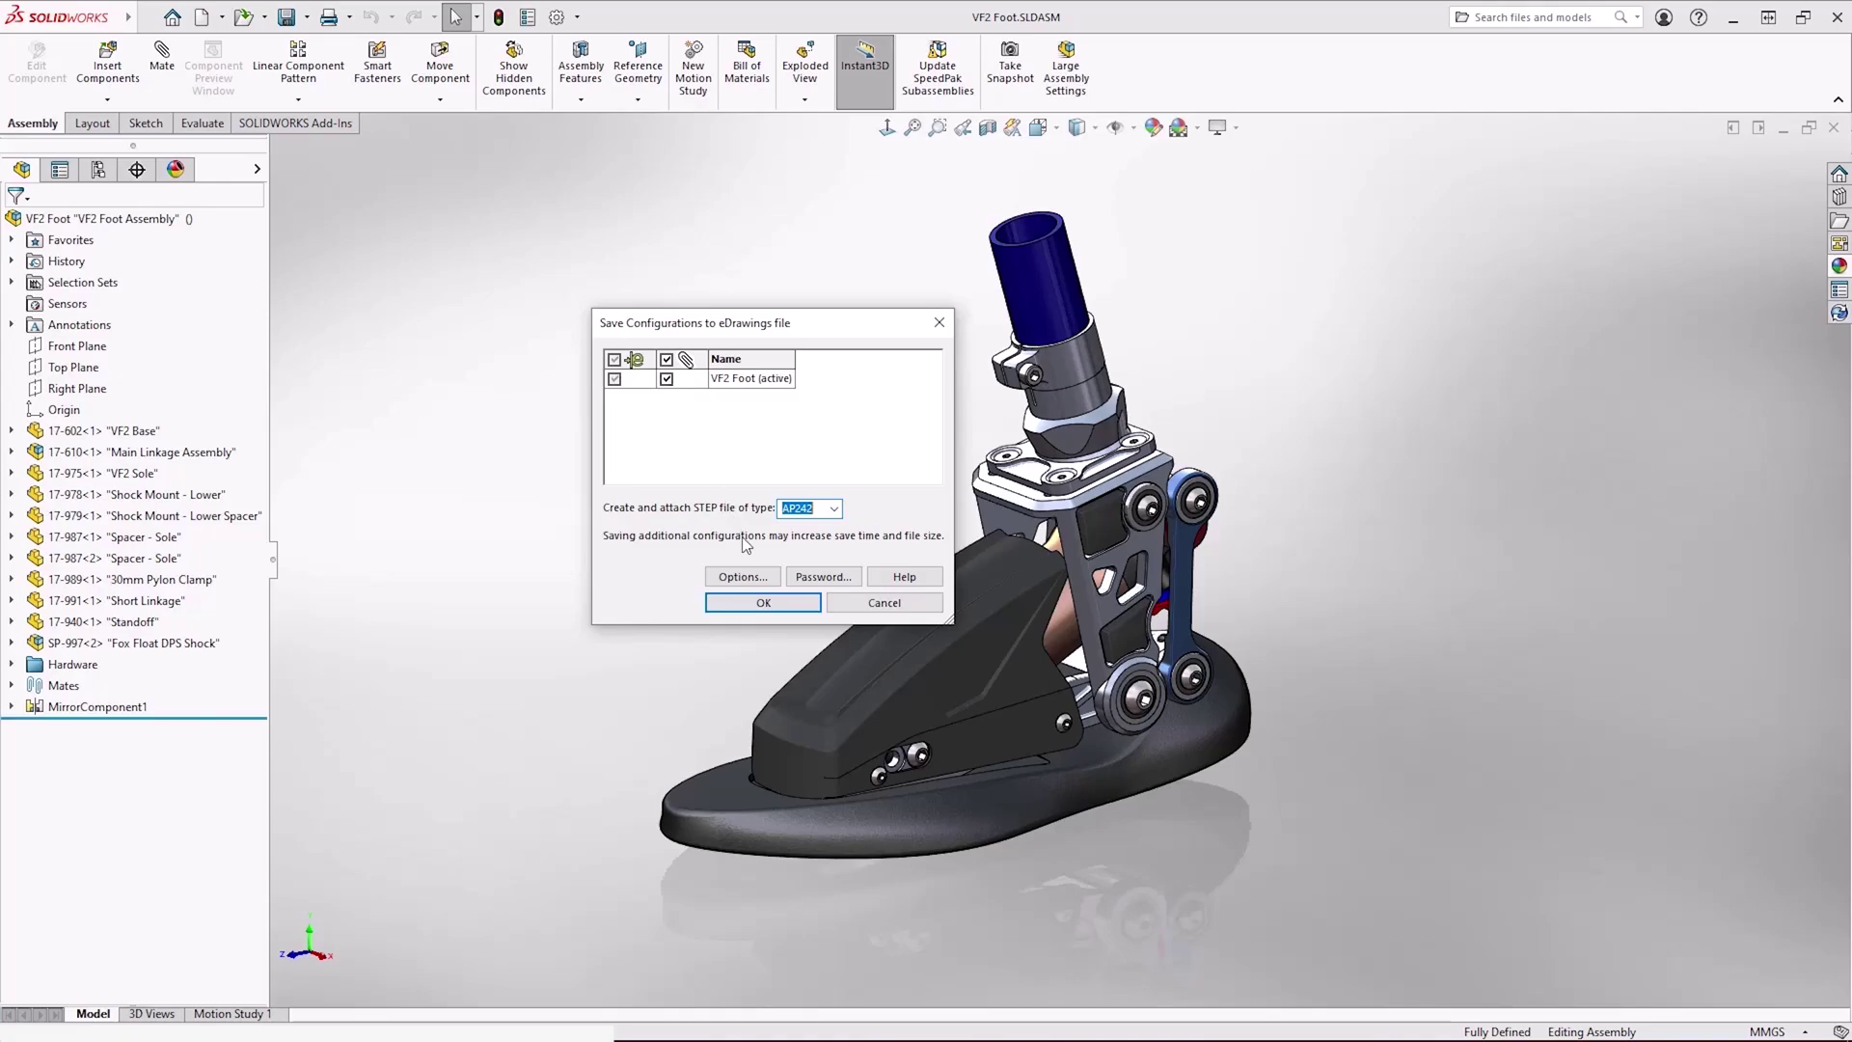
left_click(740, 577)
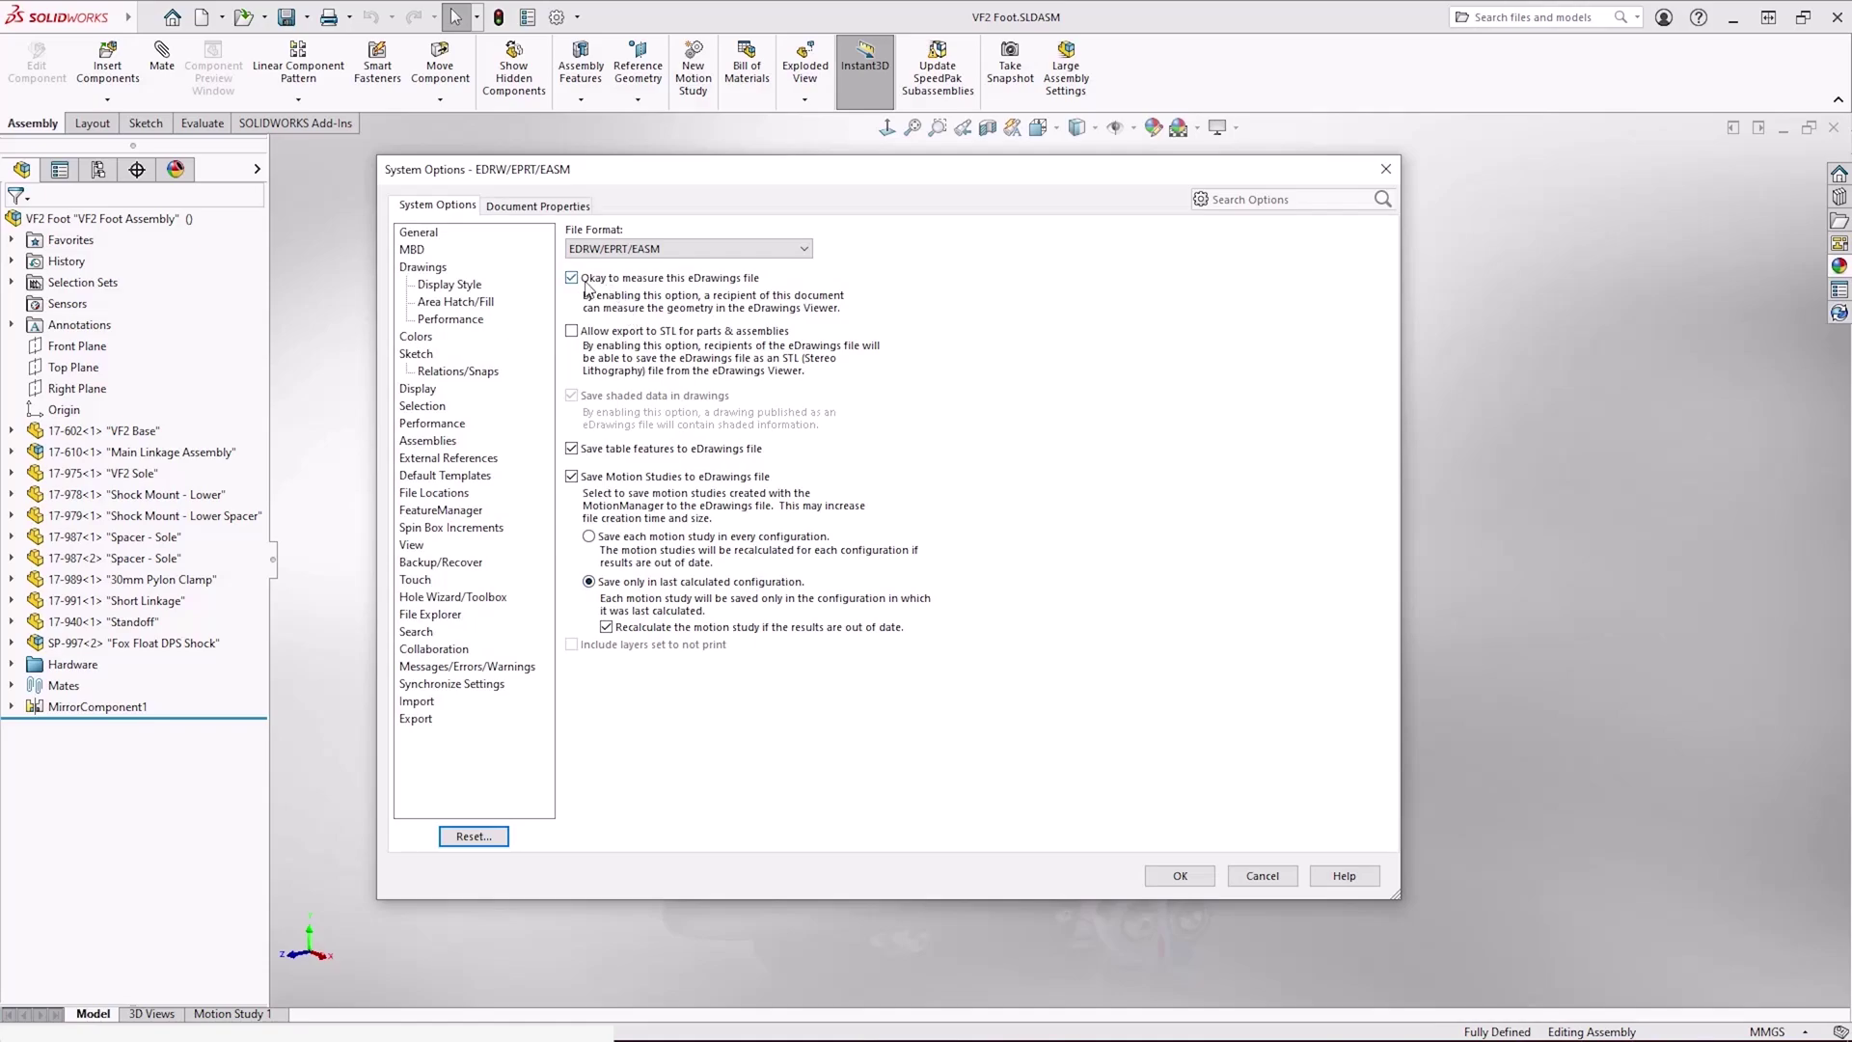
- Review the EDRW/EPRT/EASM System Options and accept them unchanged
left_click(580, 286)
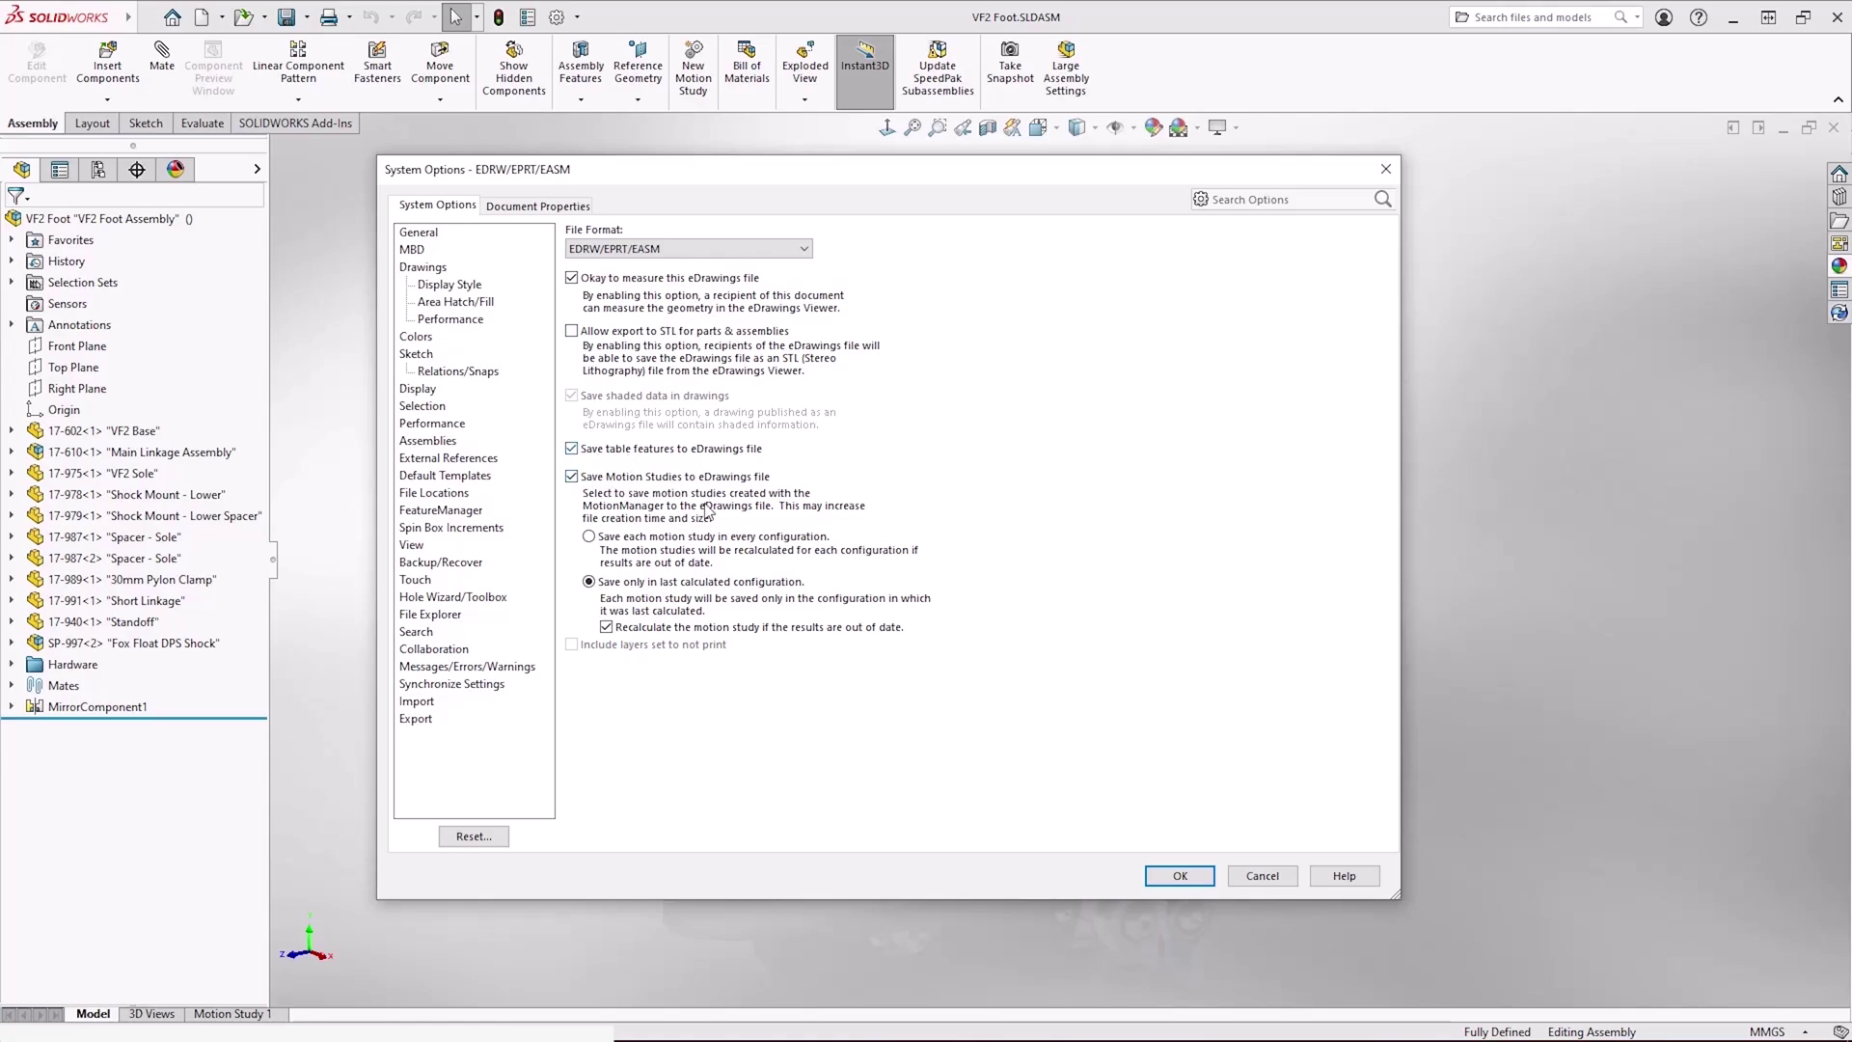
left_click(1196, 877)
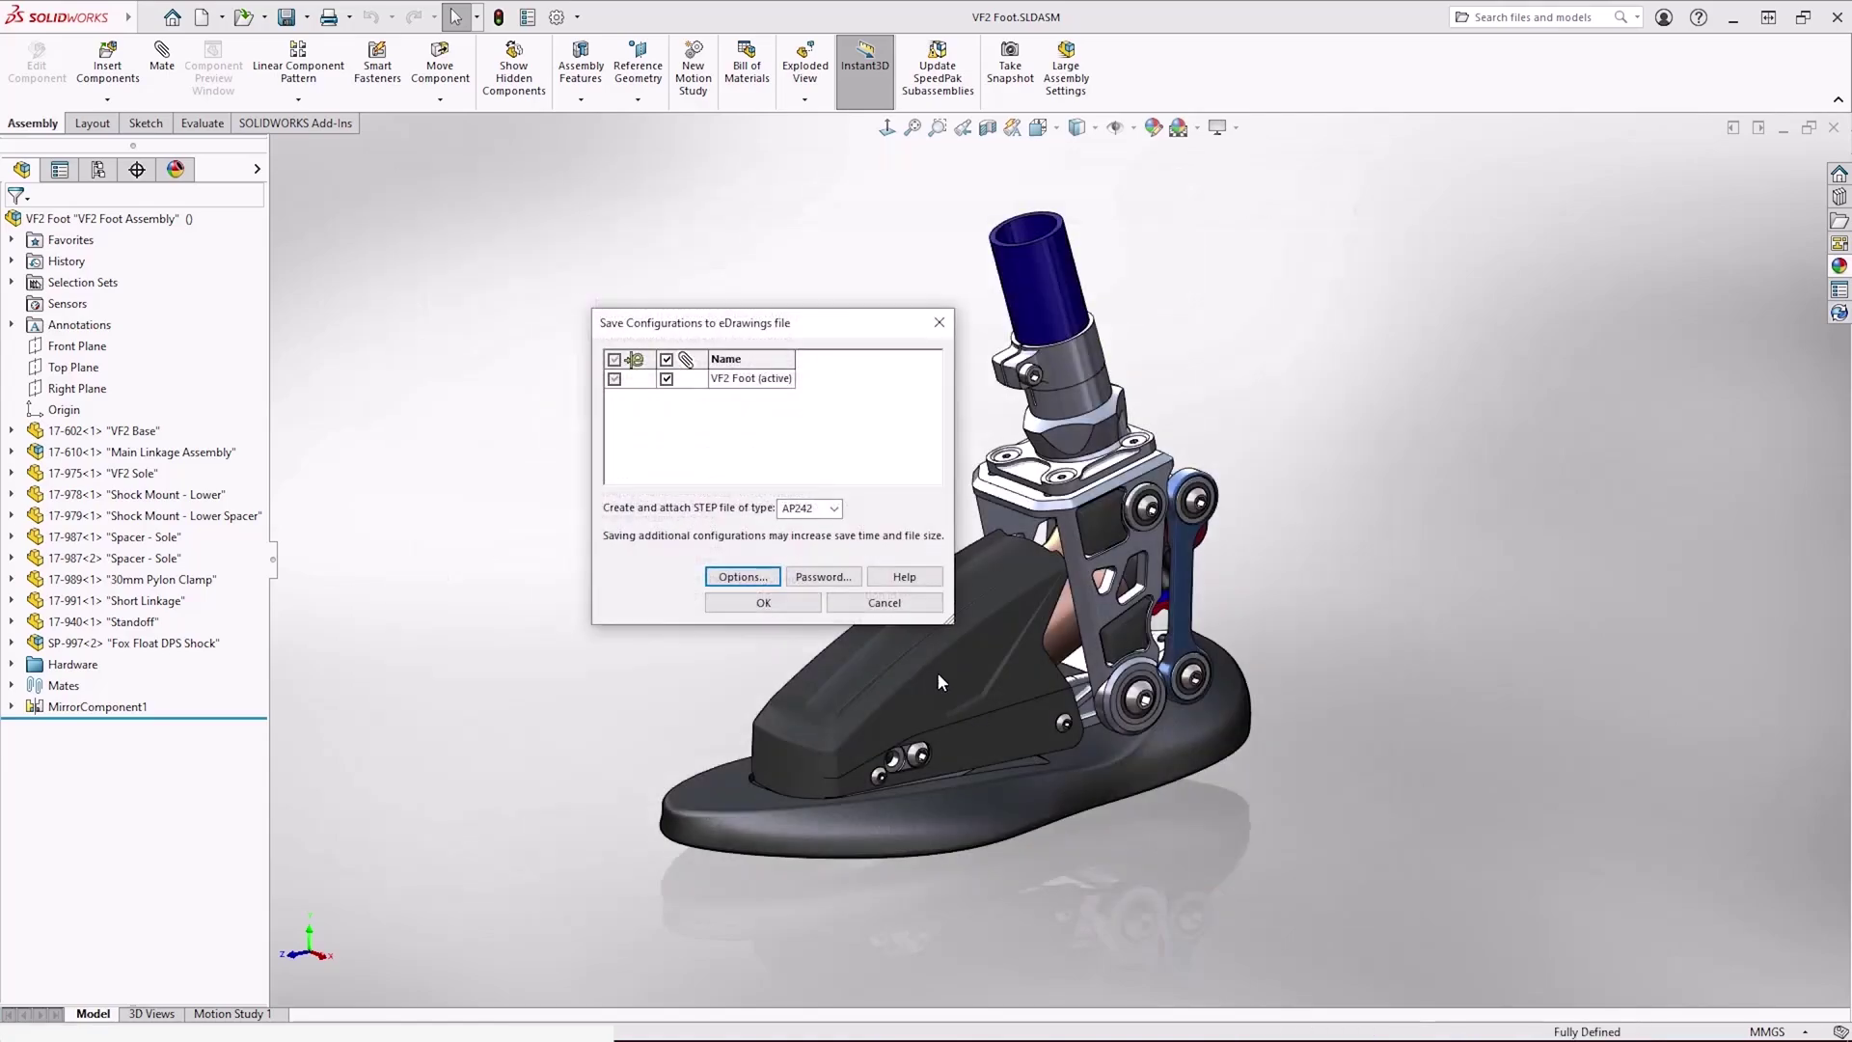
- Skip the password and publish VF2 Foot.EASM into eDrawings Pro
left_click(824, 577)
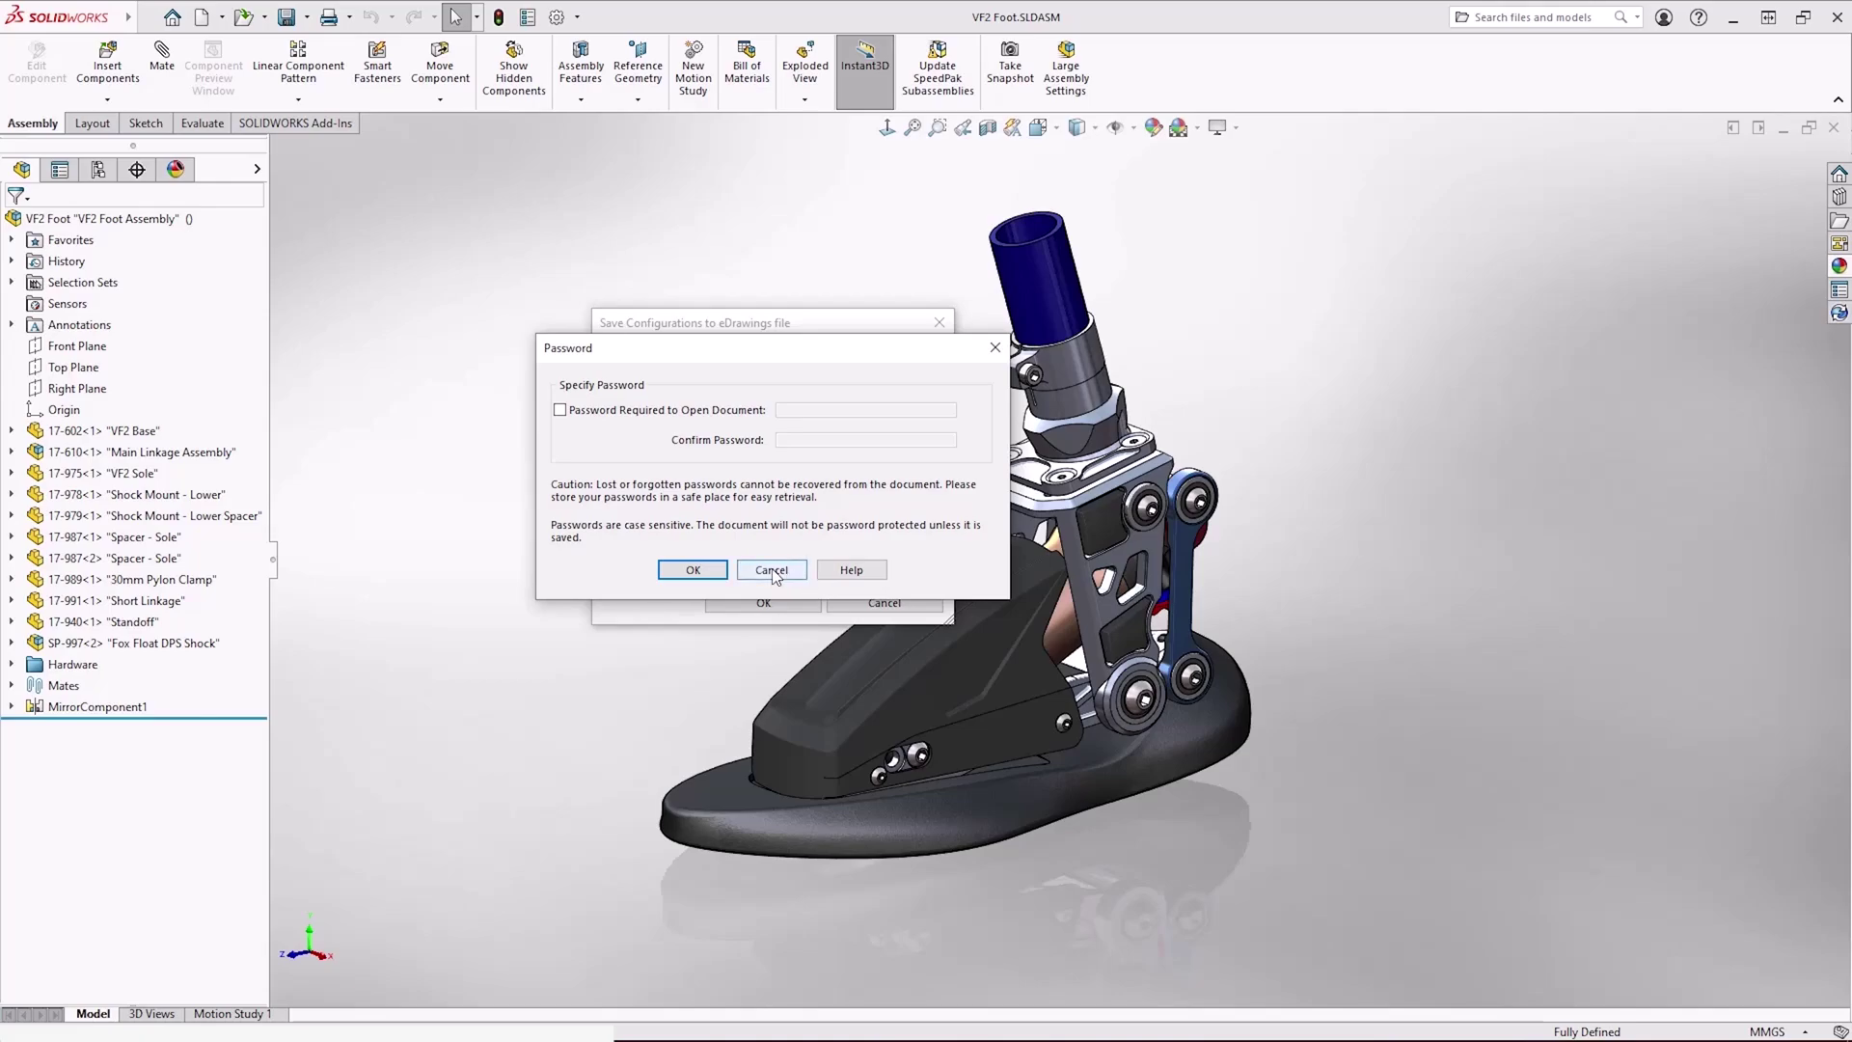
left_click(777, 571)
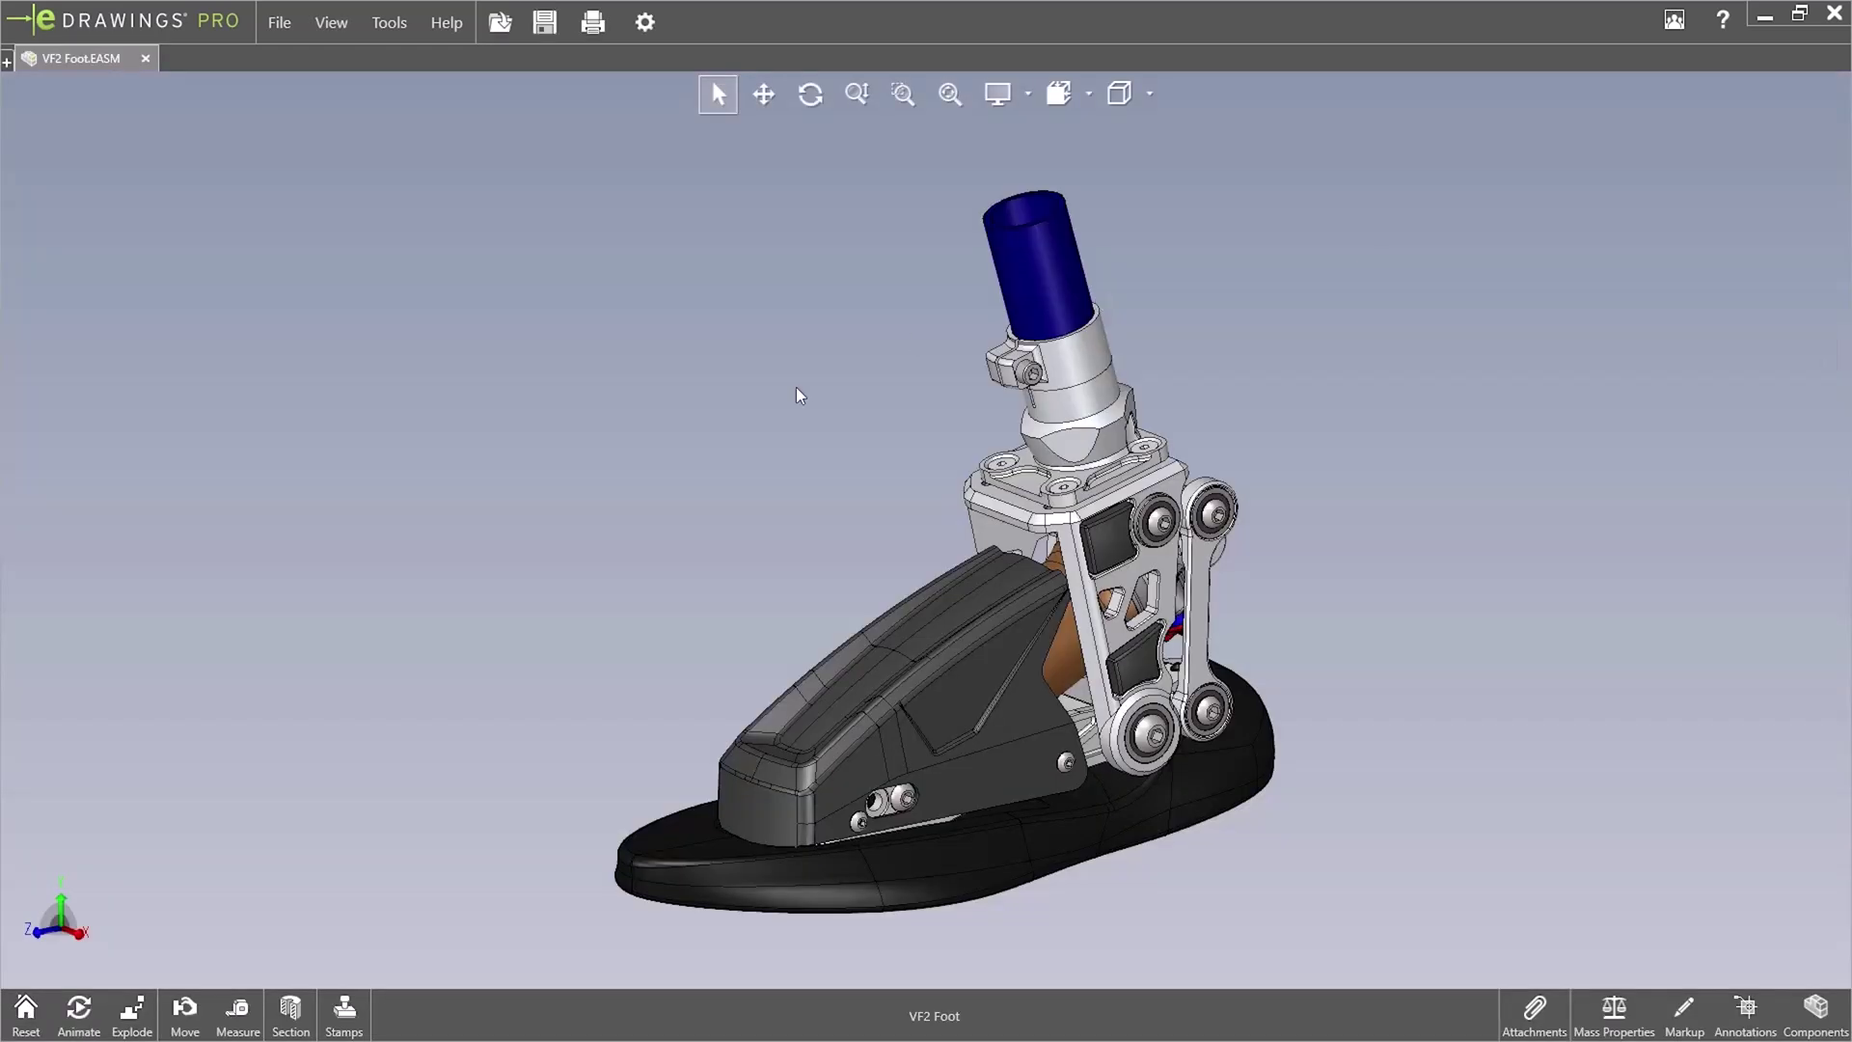
- Open the attached VF2 Foot_VF2 Foot.stp file from the model's Attachments list
middle_click_drag(819, 494, 911, 541)
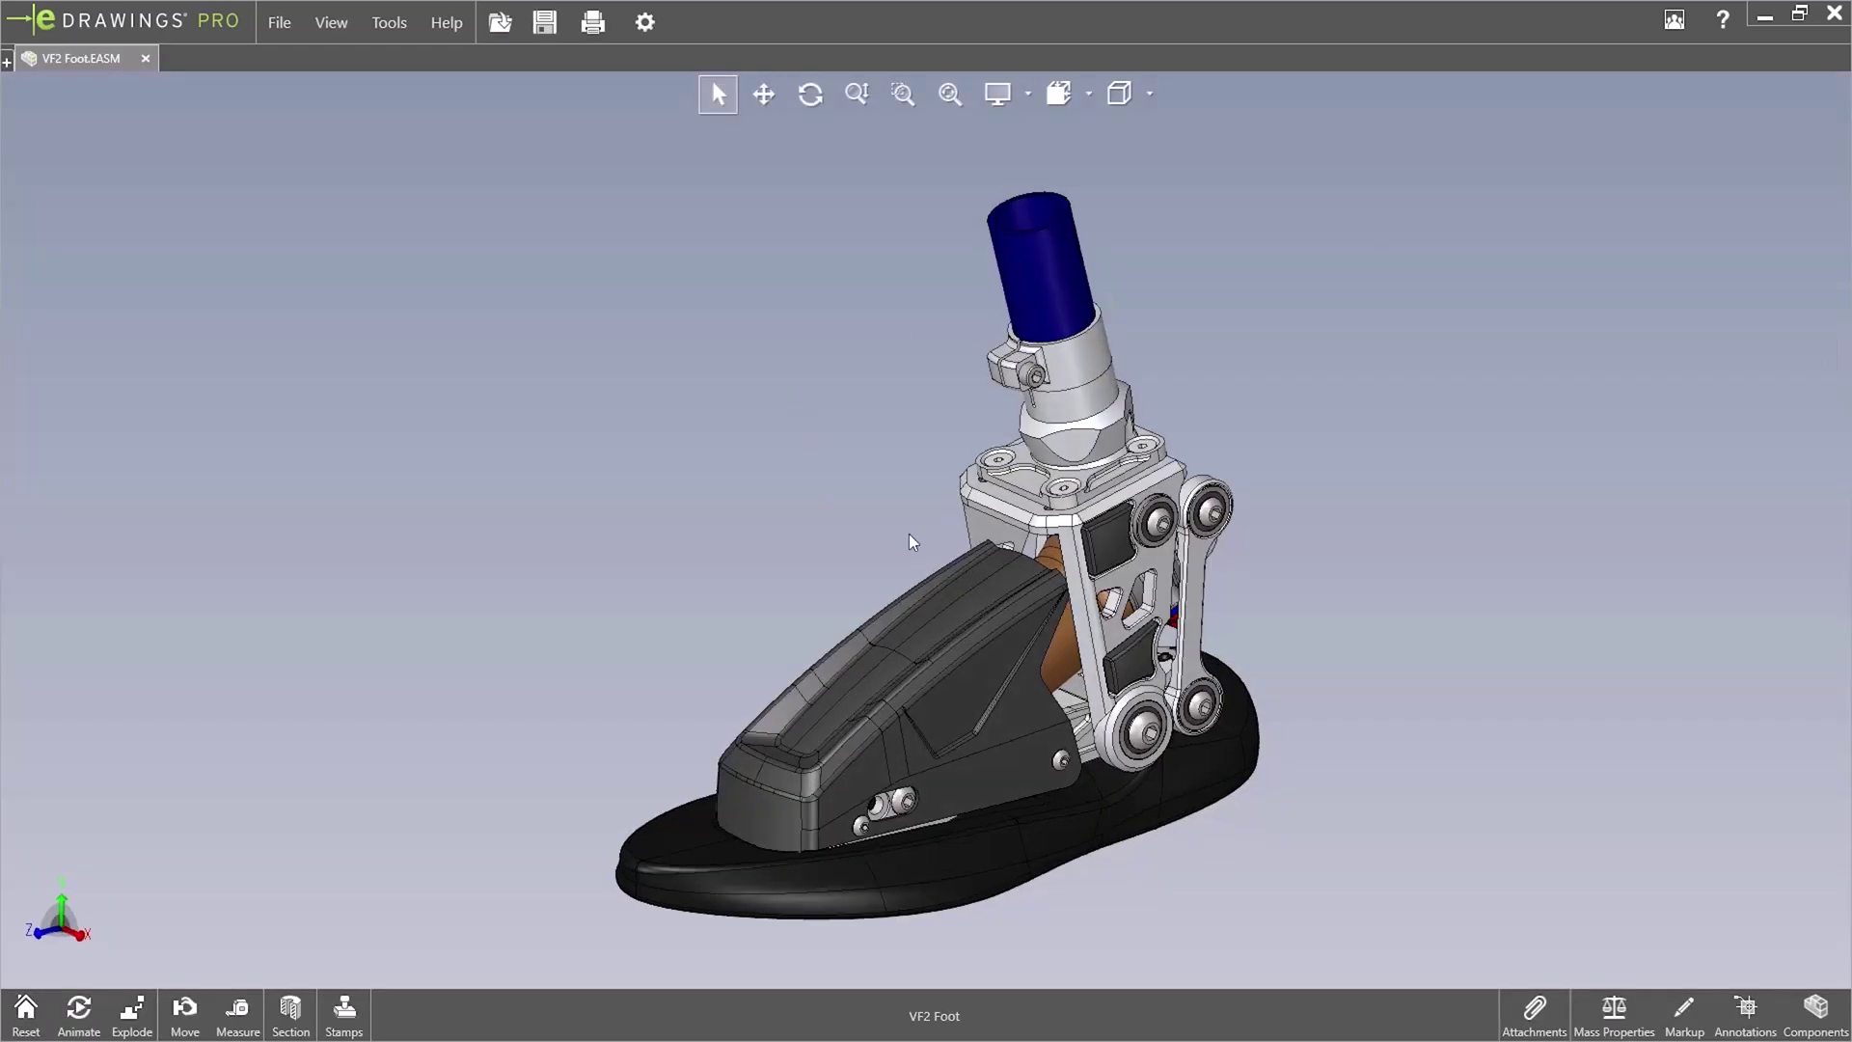
left_click(1523, 1019)
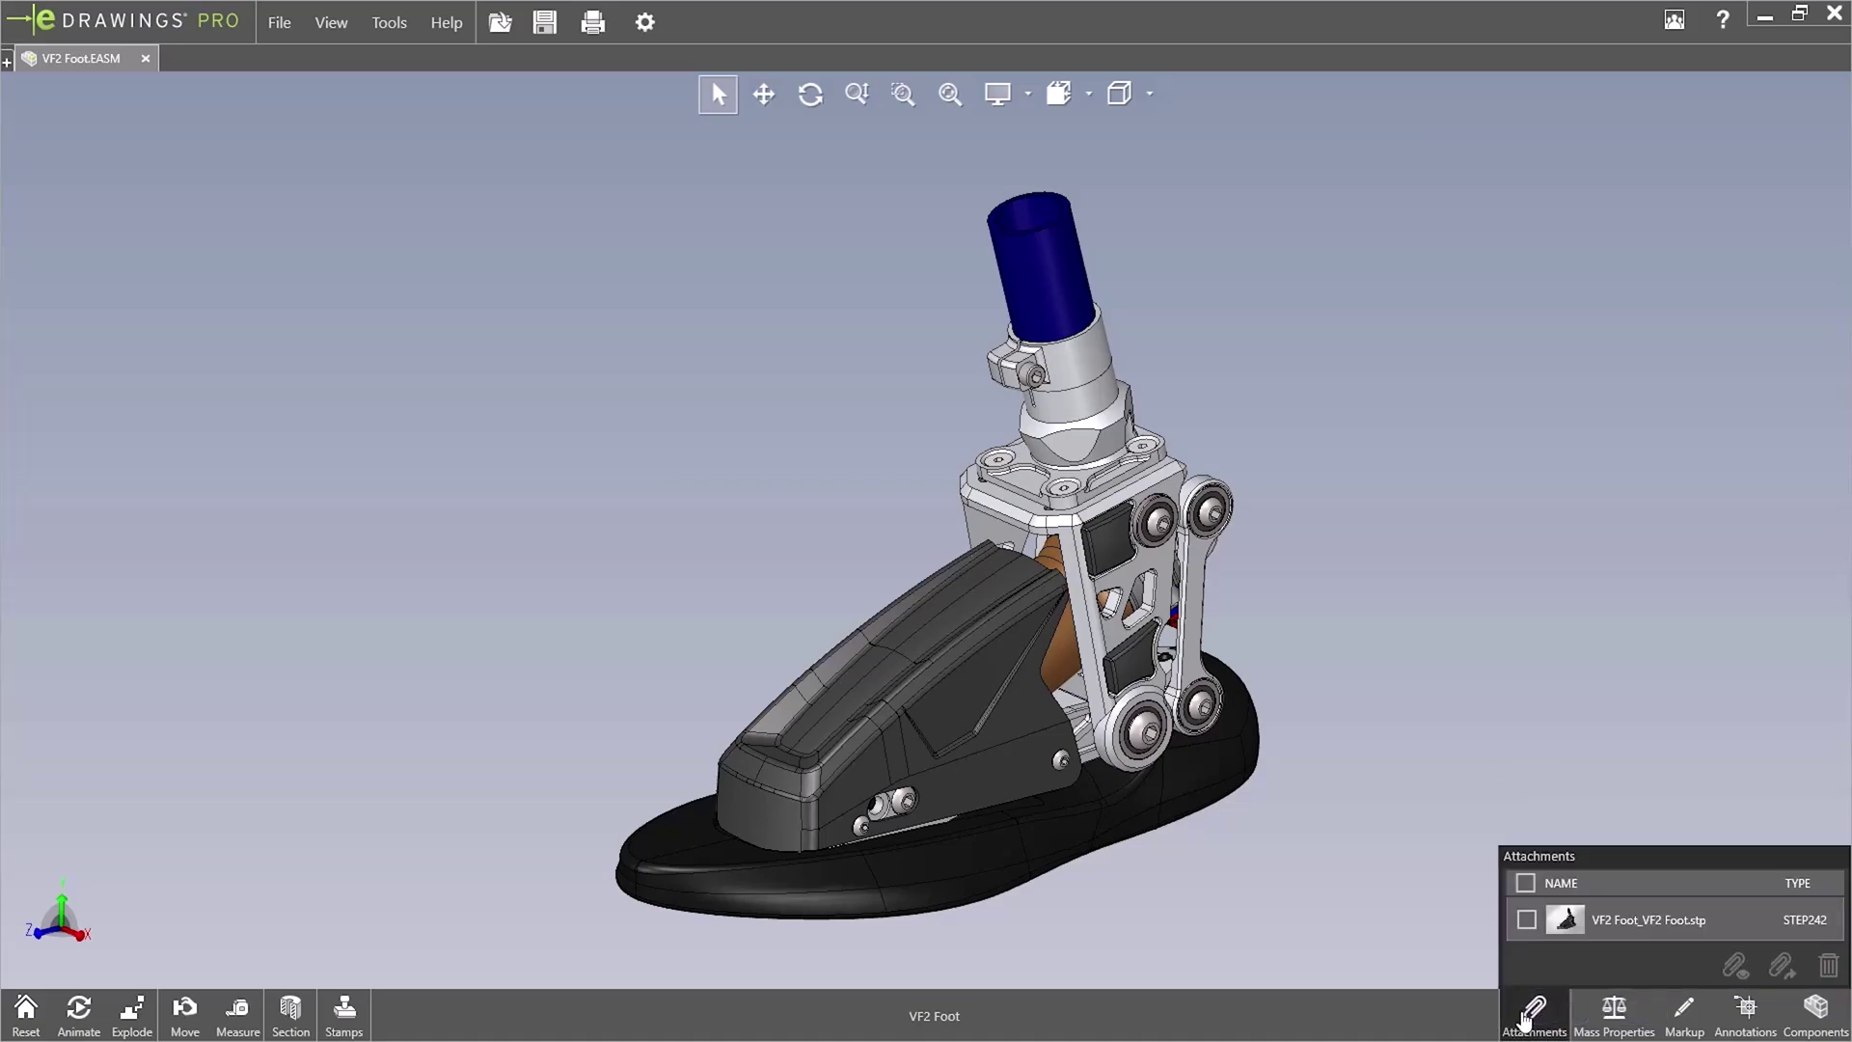
left_click(1569, 931)
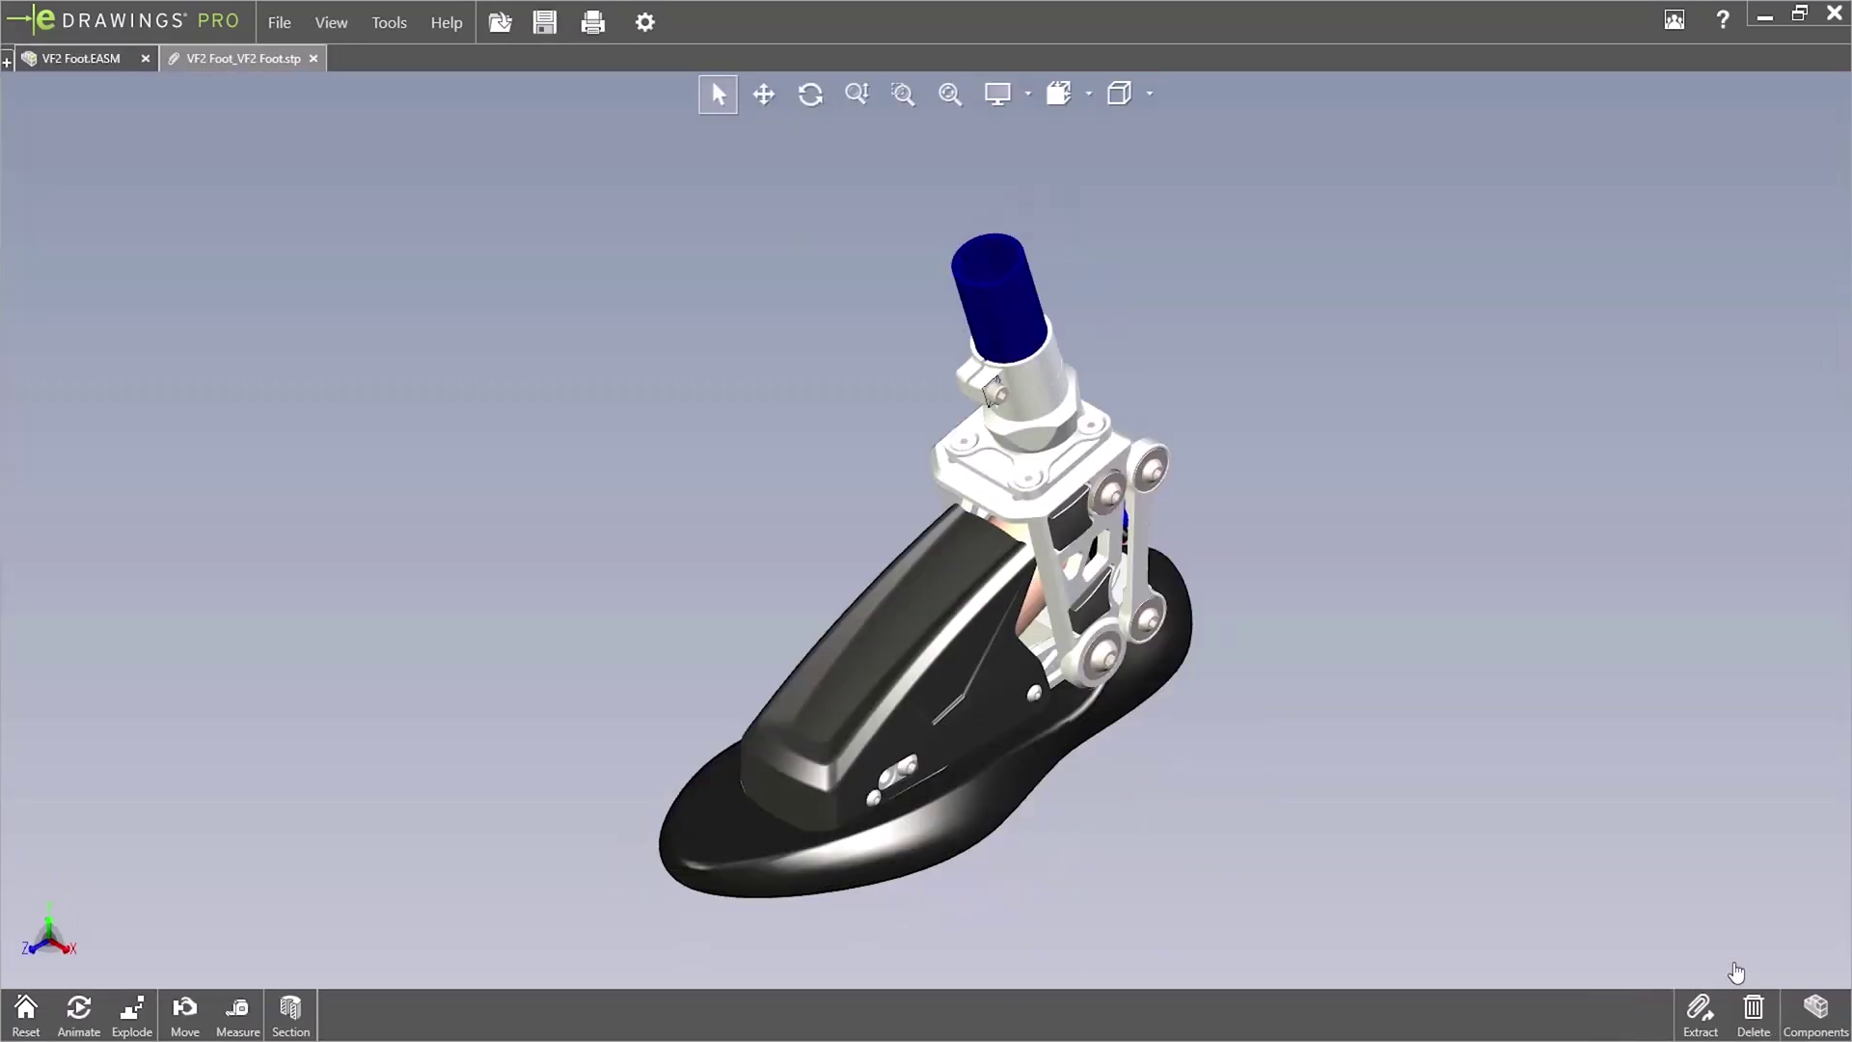
- Orbit the STEP model from several angles, then close the VF2 Foot_VF2 Foot.stp tab
left_click_drag(1027, 625, 964, 565)
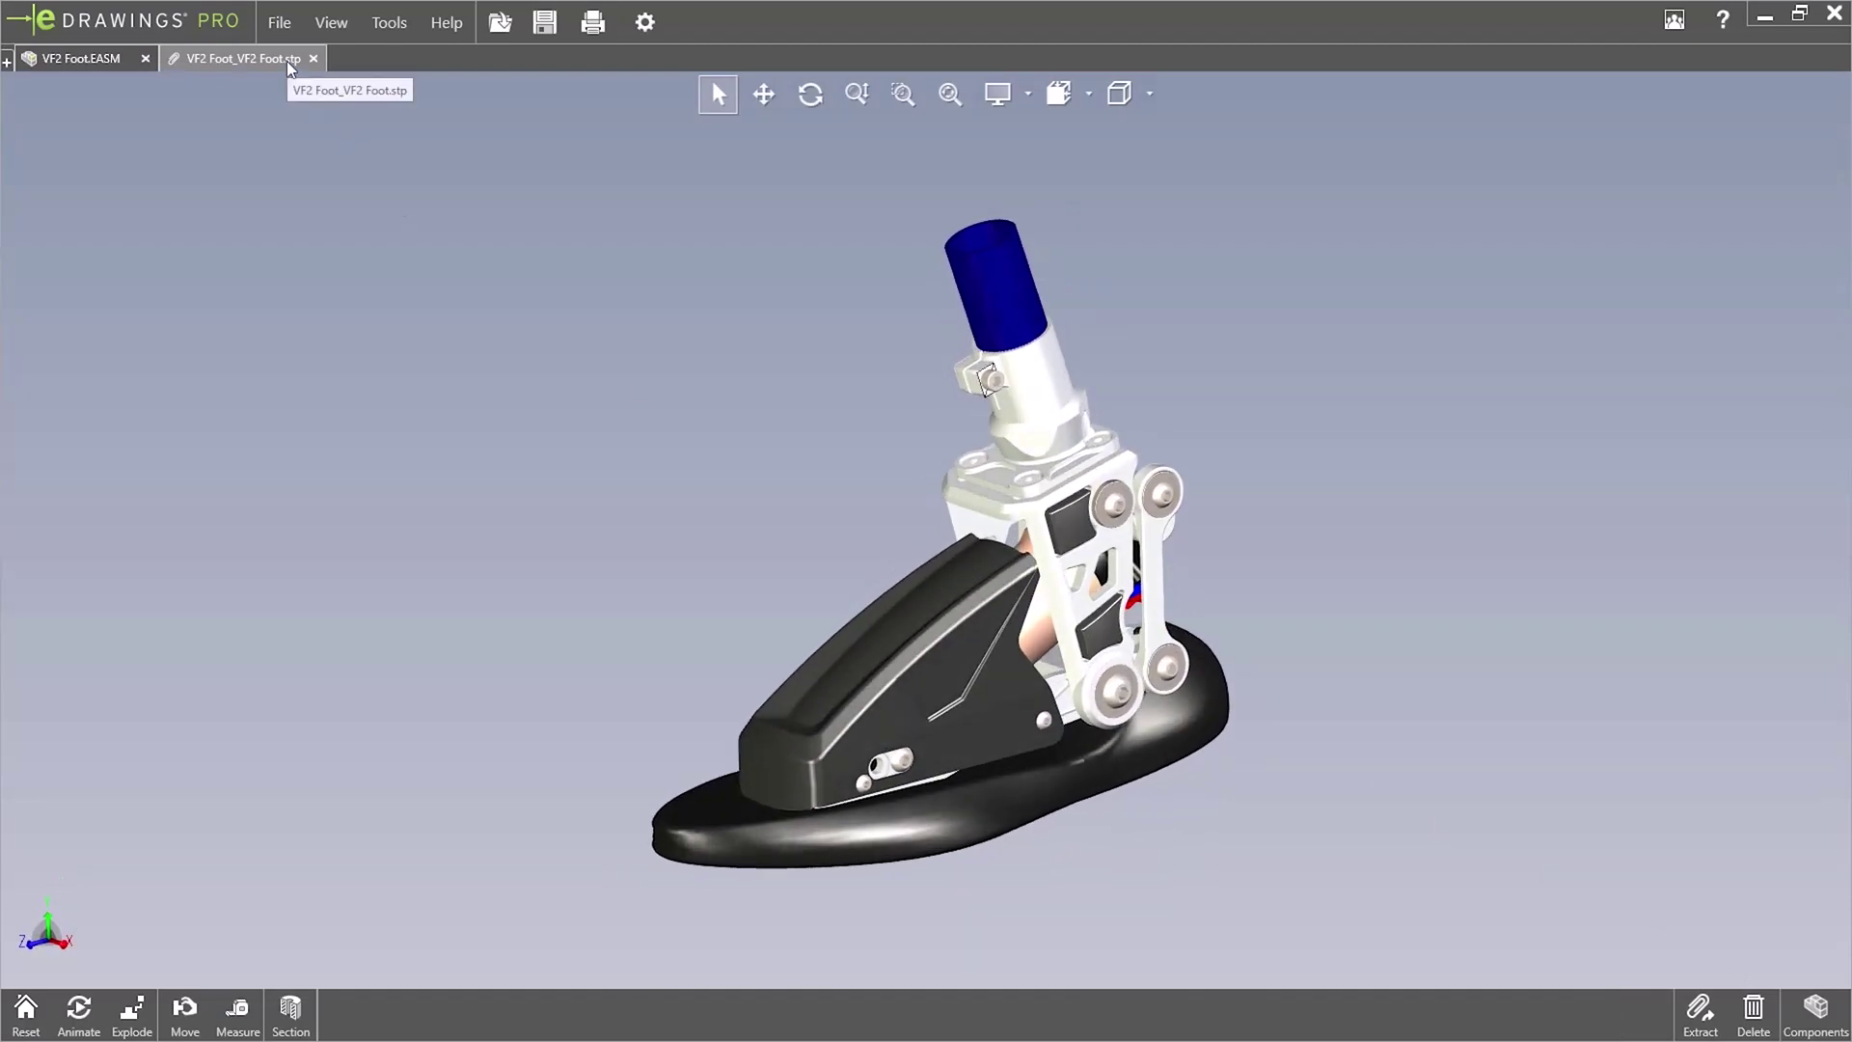
left_click_drag(1008, 569, 1065, 577)
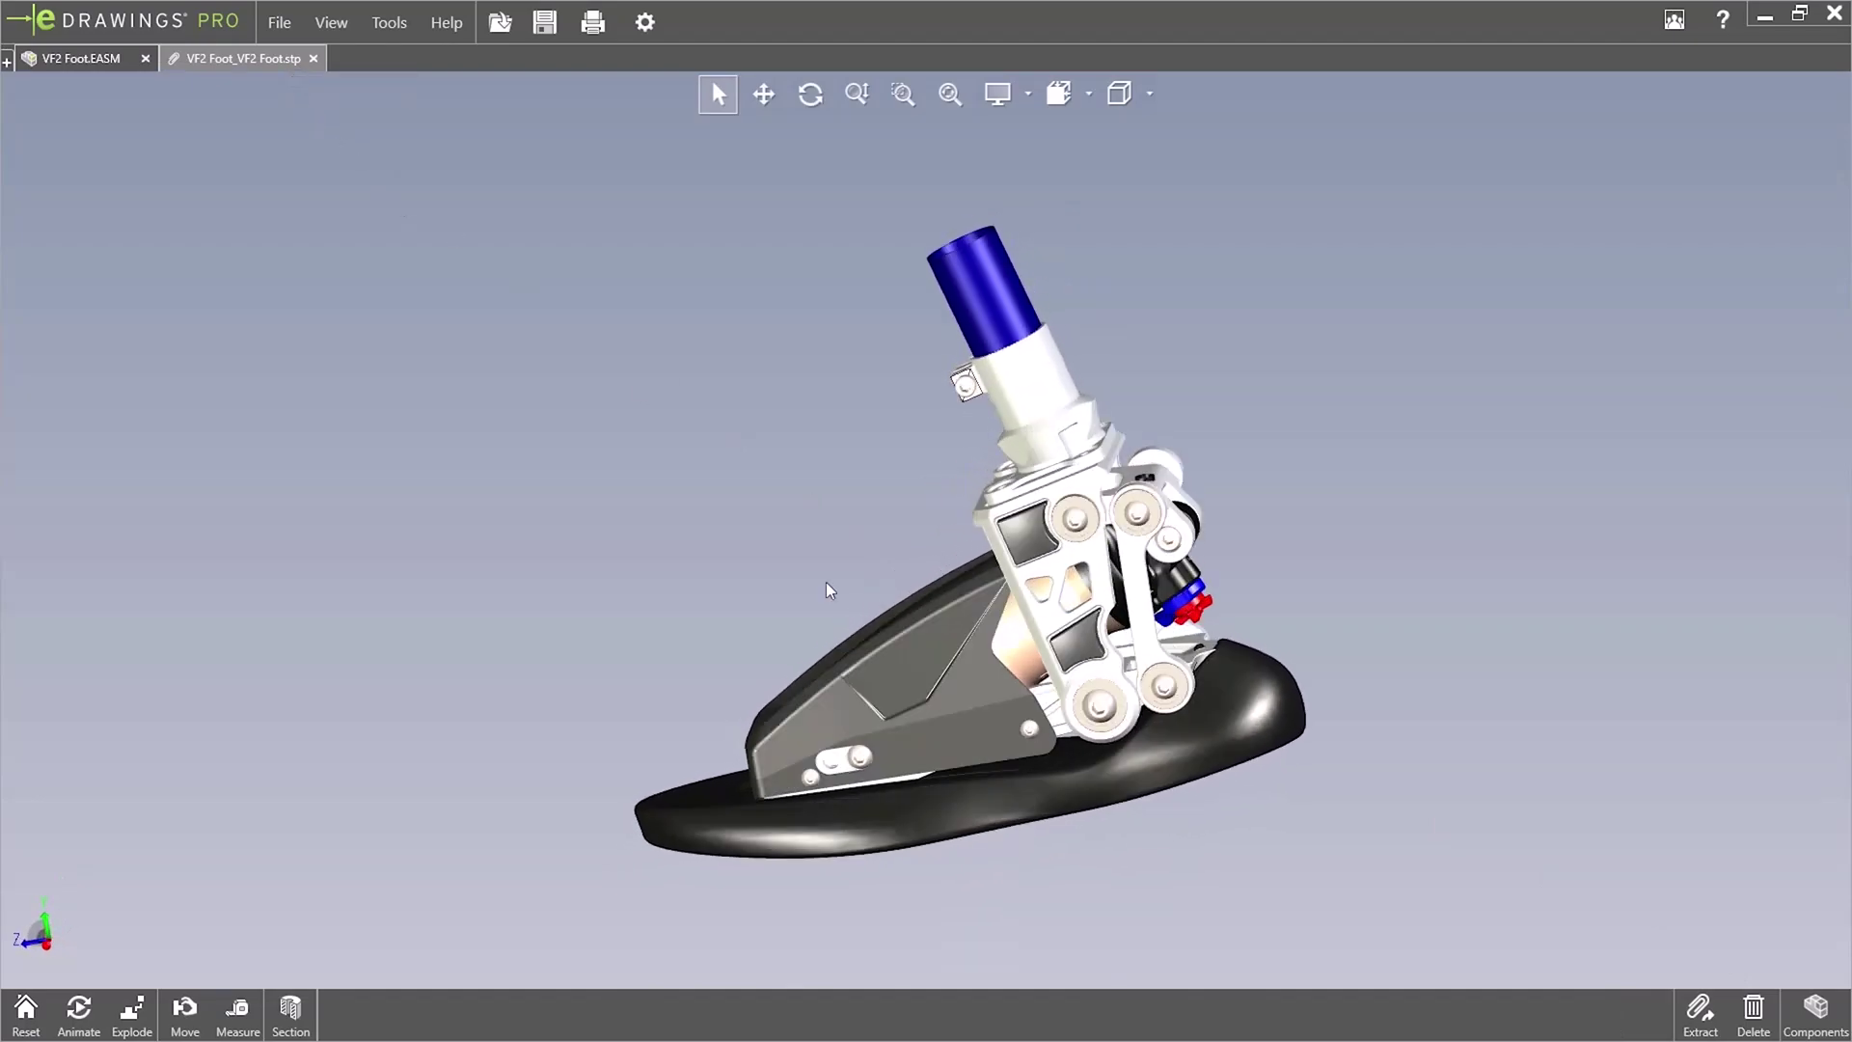
left_click_drag(829, 590, 1192, 600)
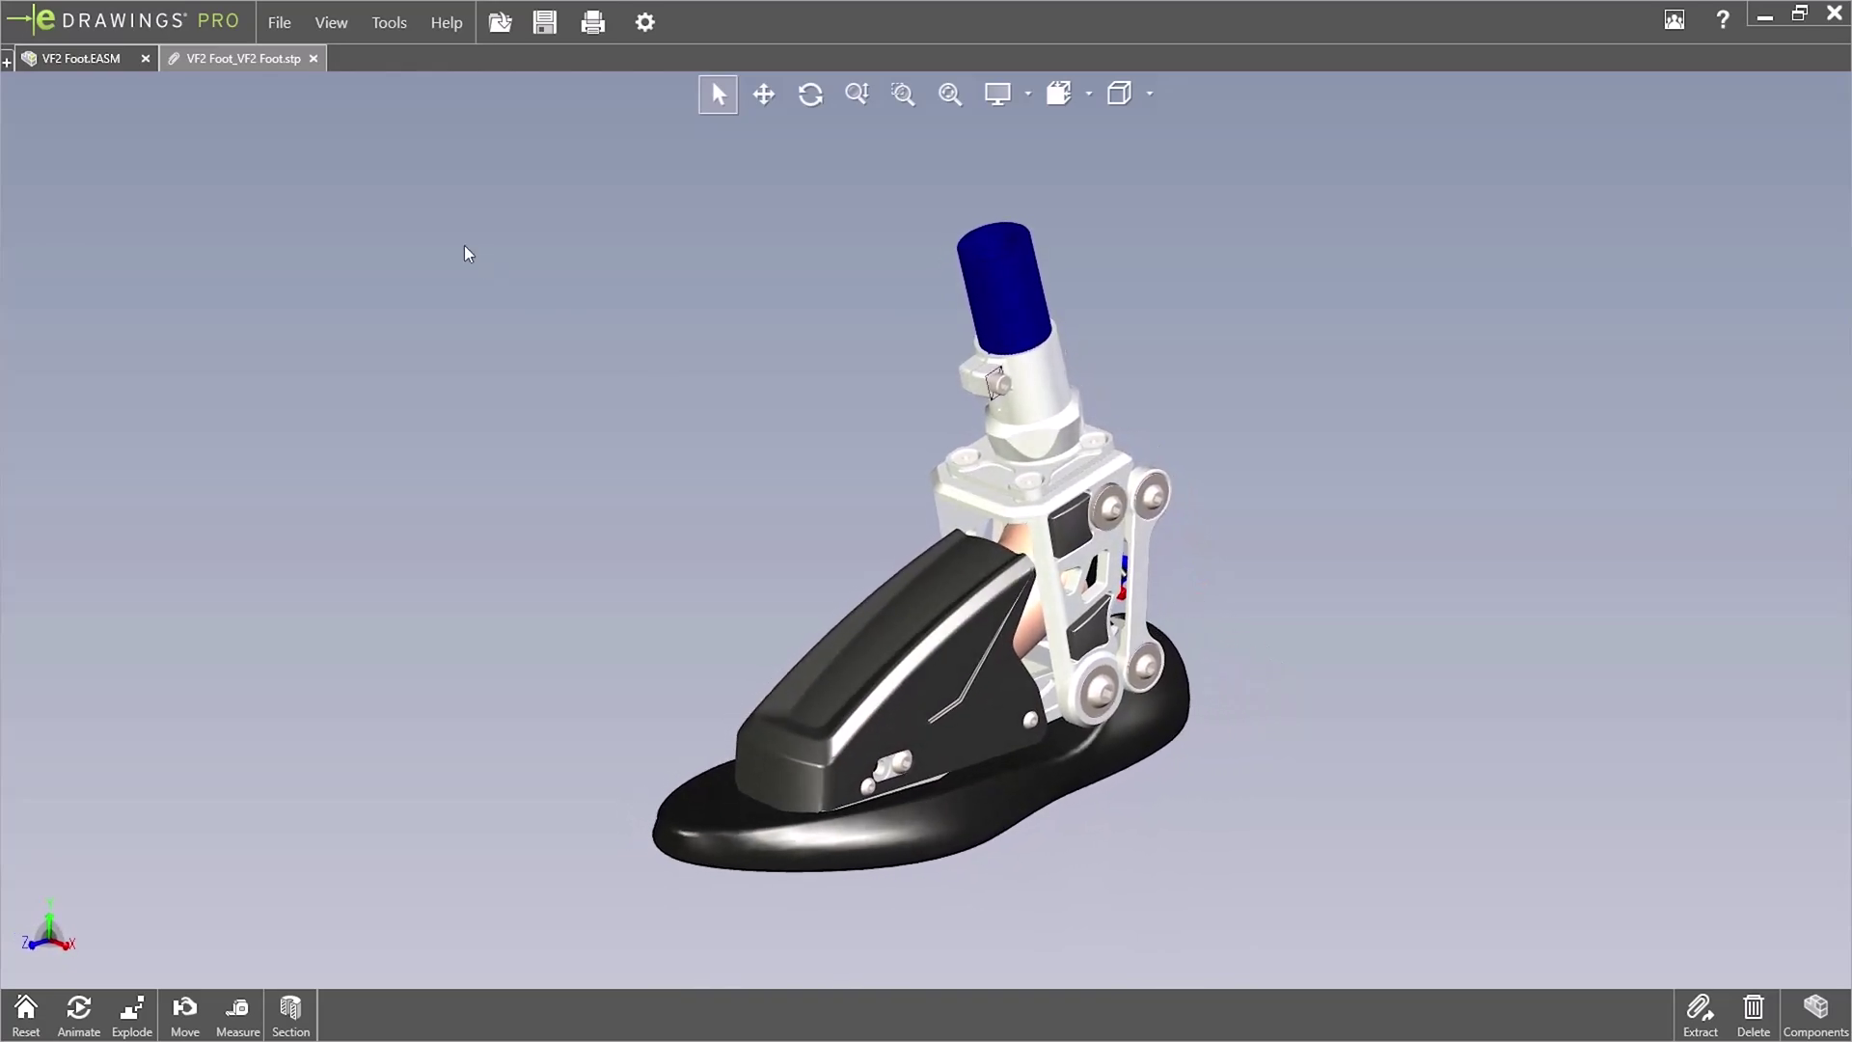
left_click(313, 59)
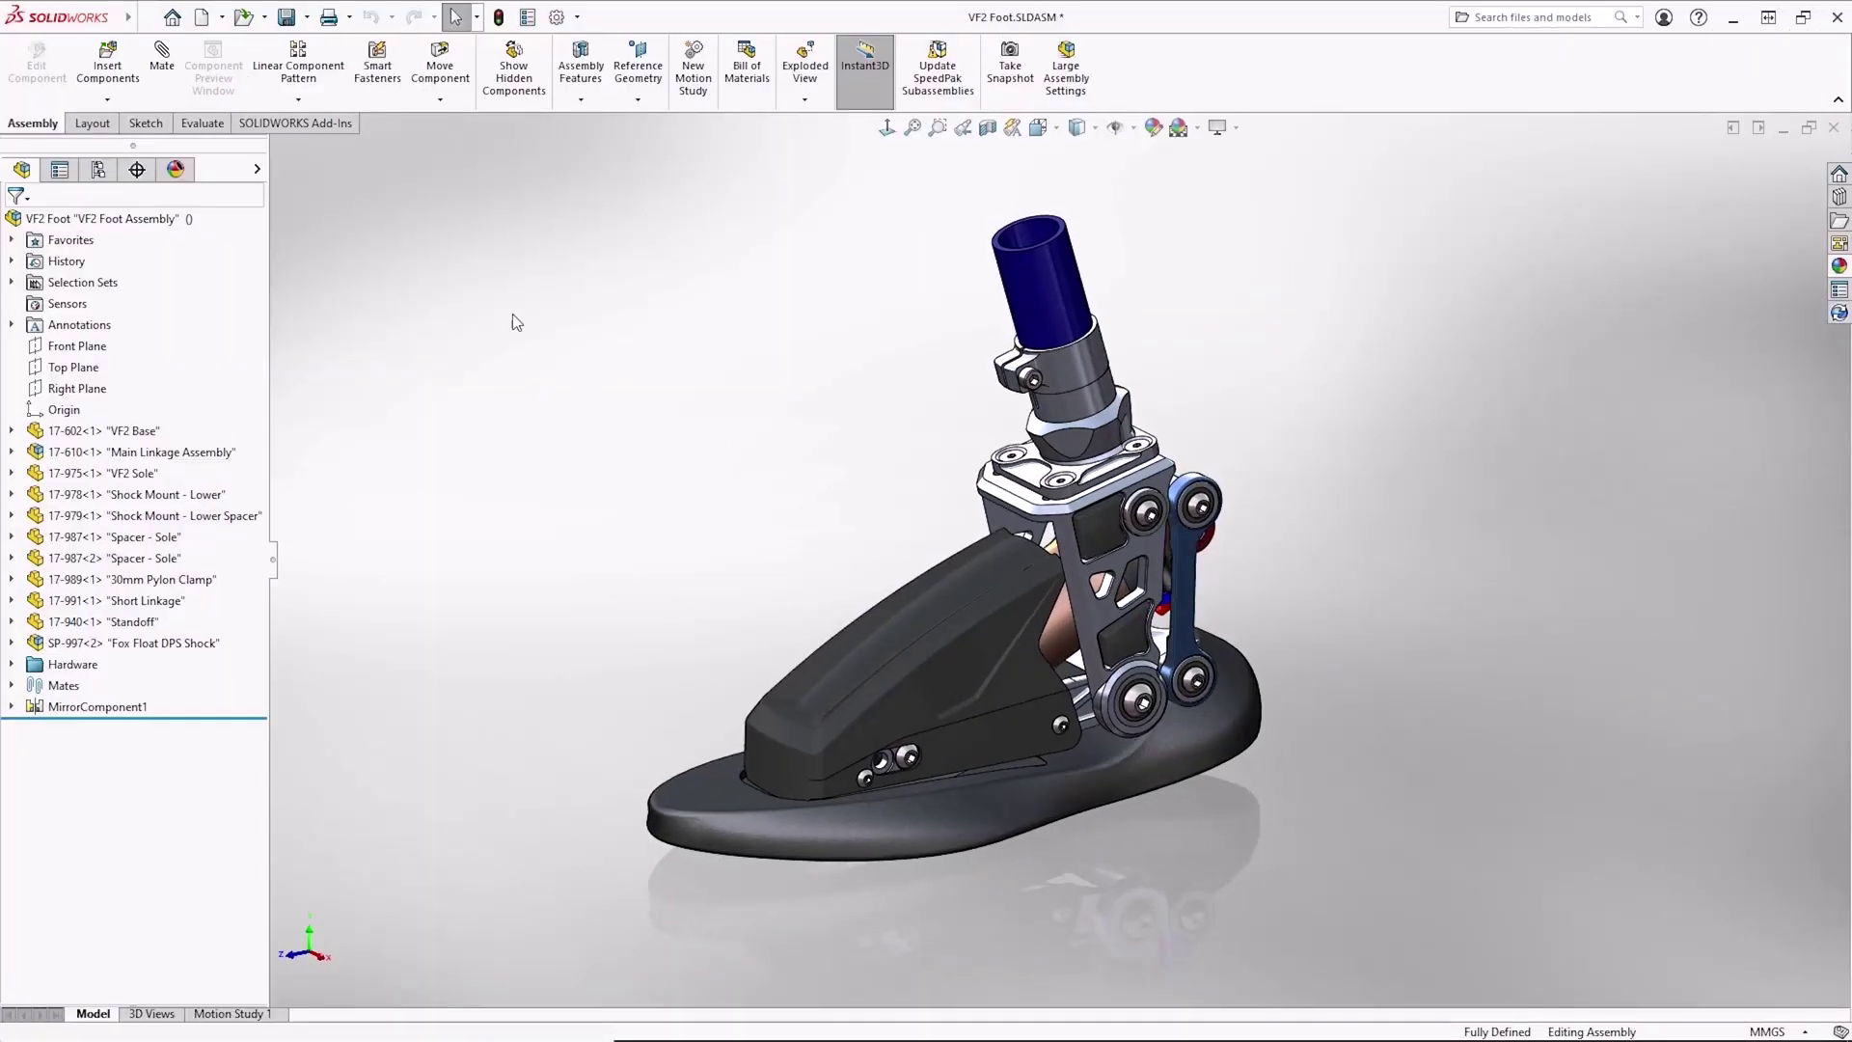
- Save the assembly as VF2 Foot.EASM with type eDrawings (*.easm) in the eDrawings folder
left_click(140, 19)
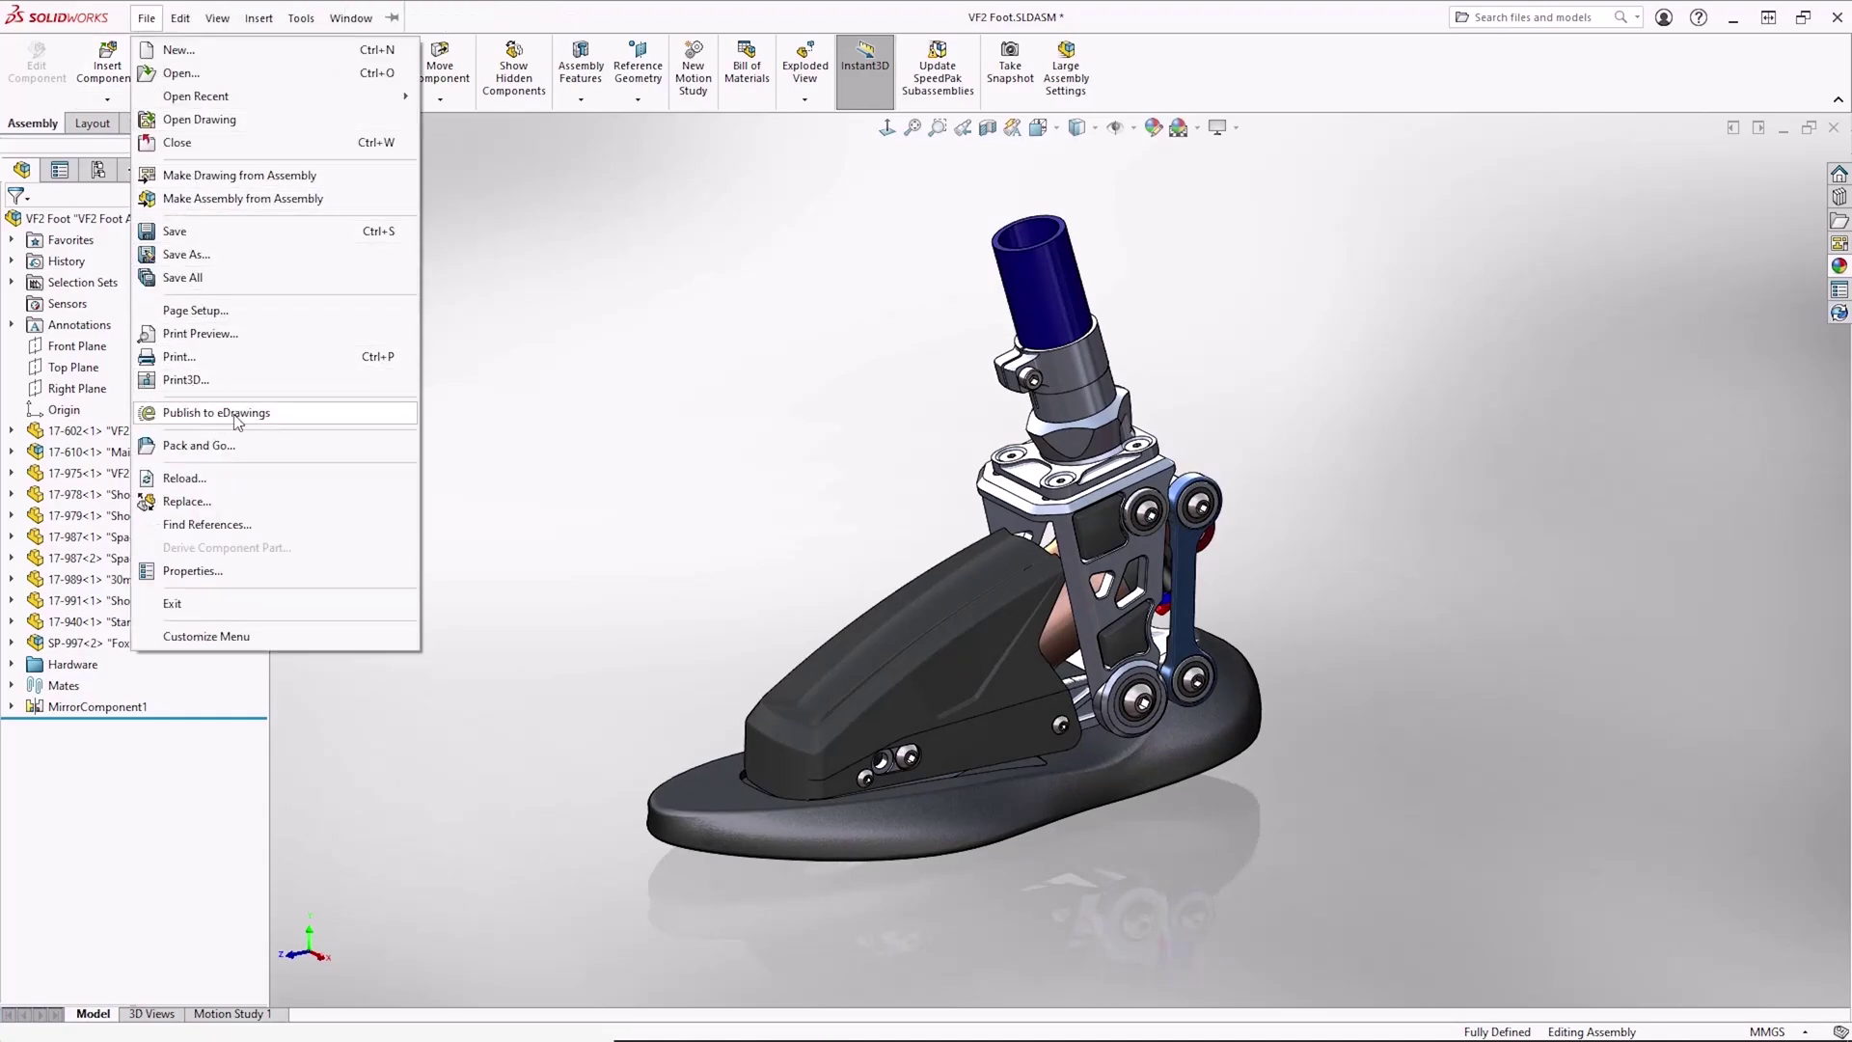
left_click(205, 258)
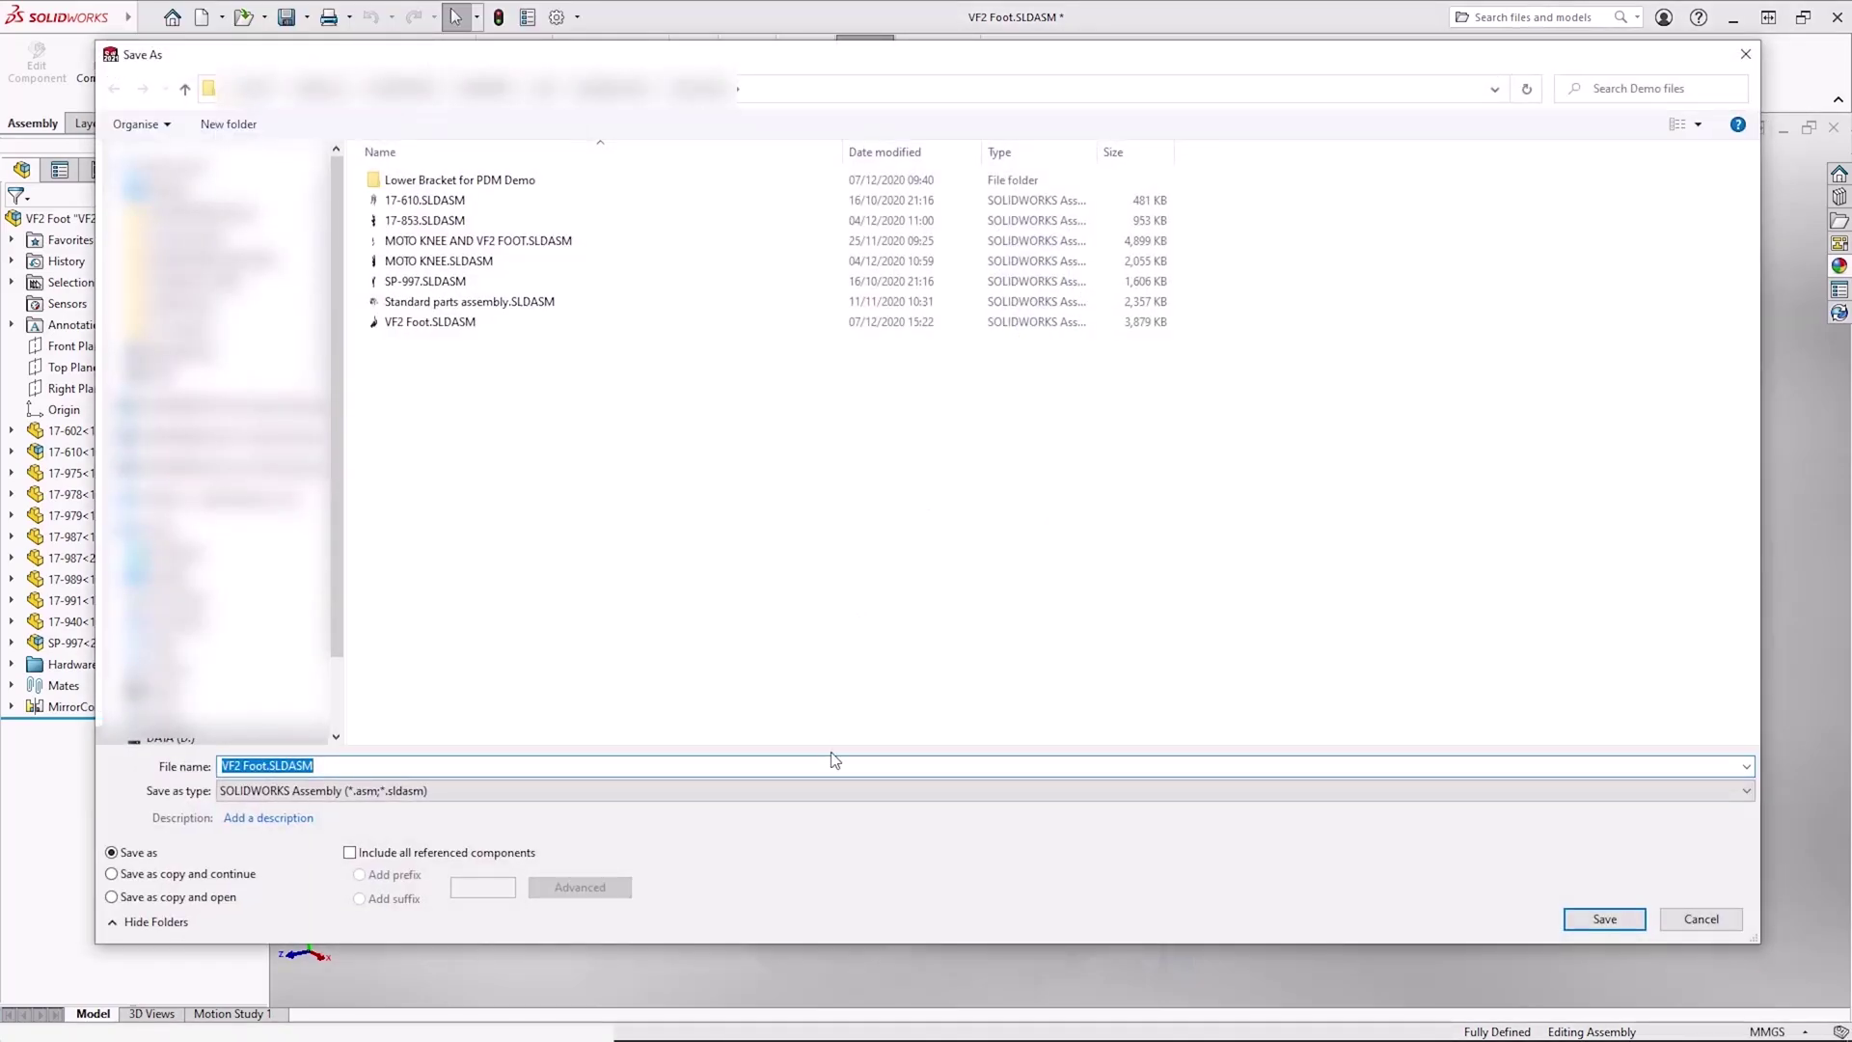
left_click(826, 791)
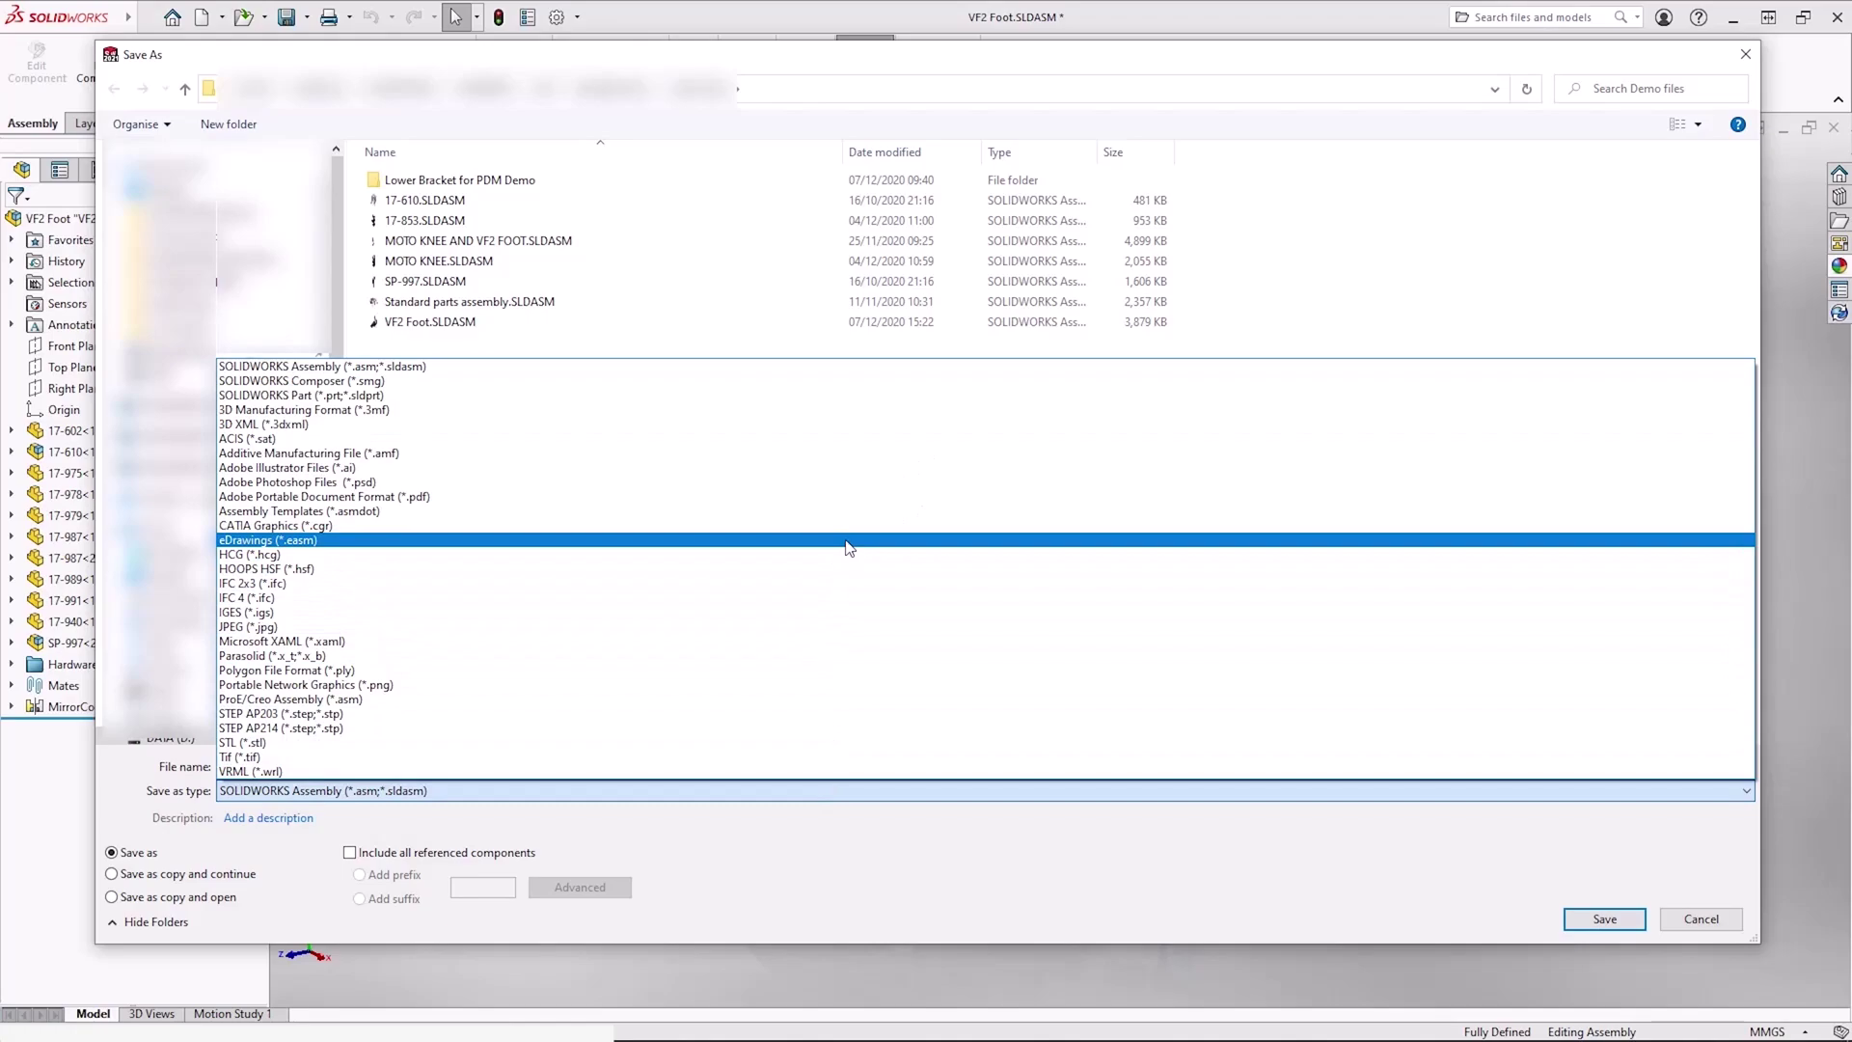
left_click(848, 540)
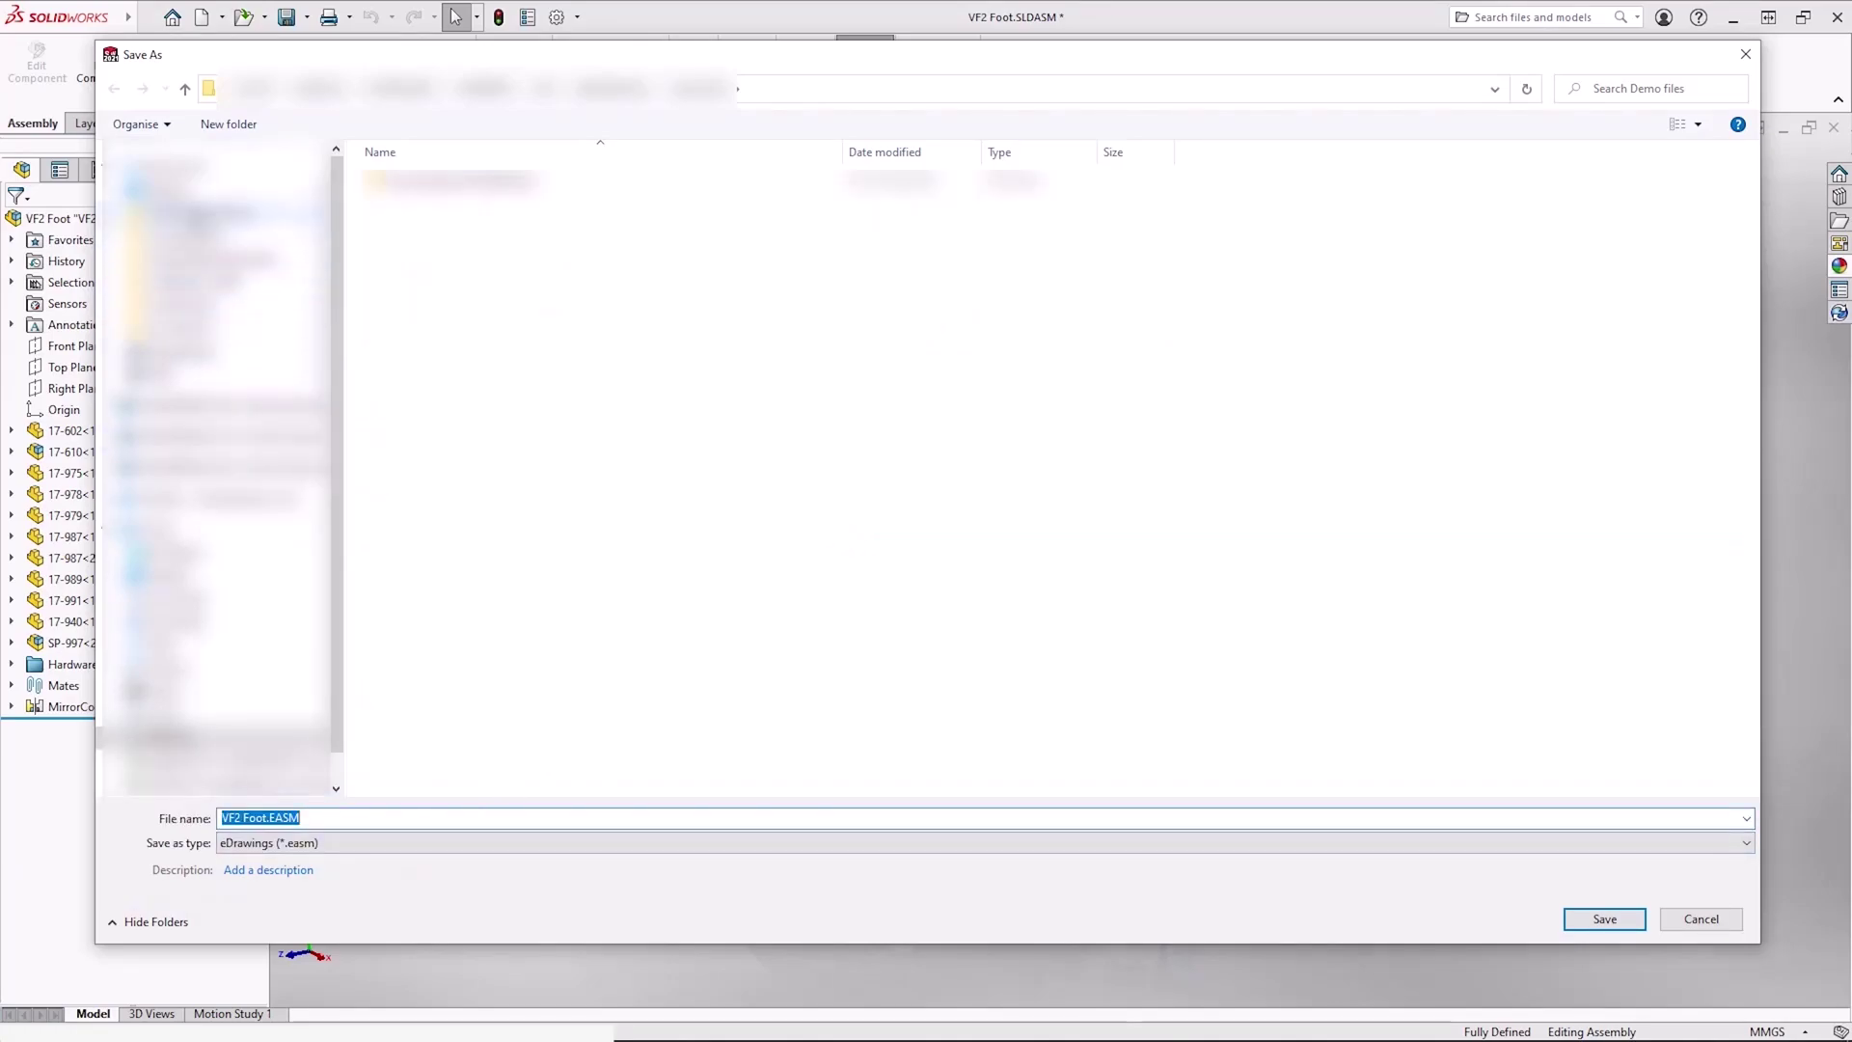
left_click(163, 576)
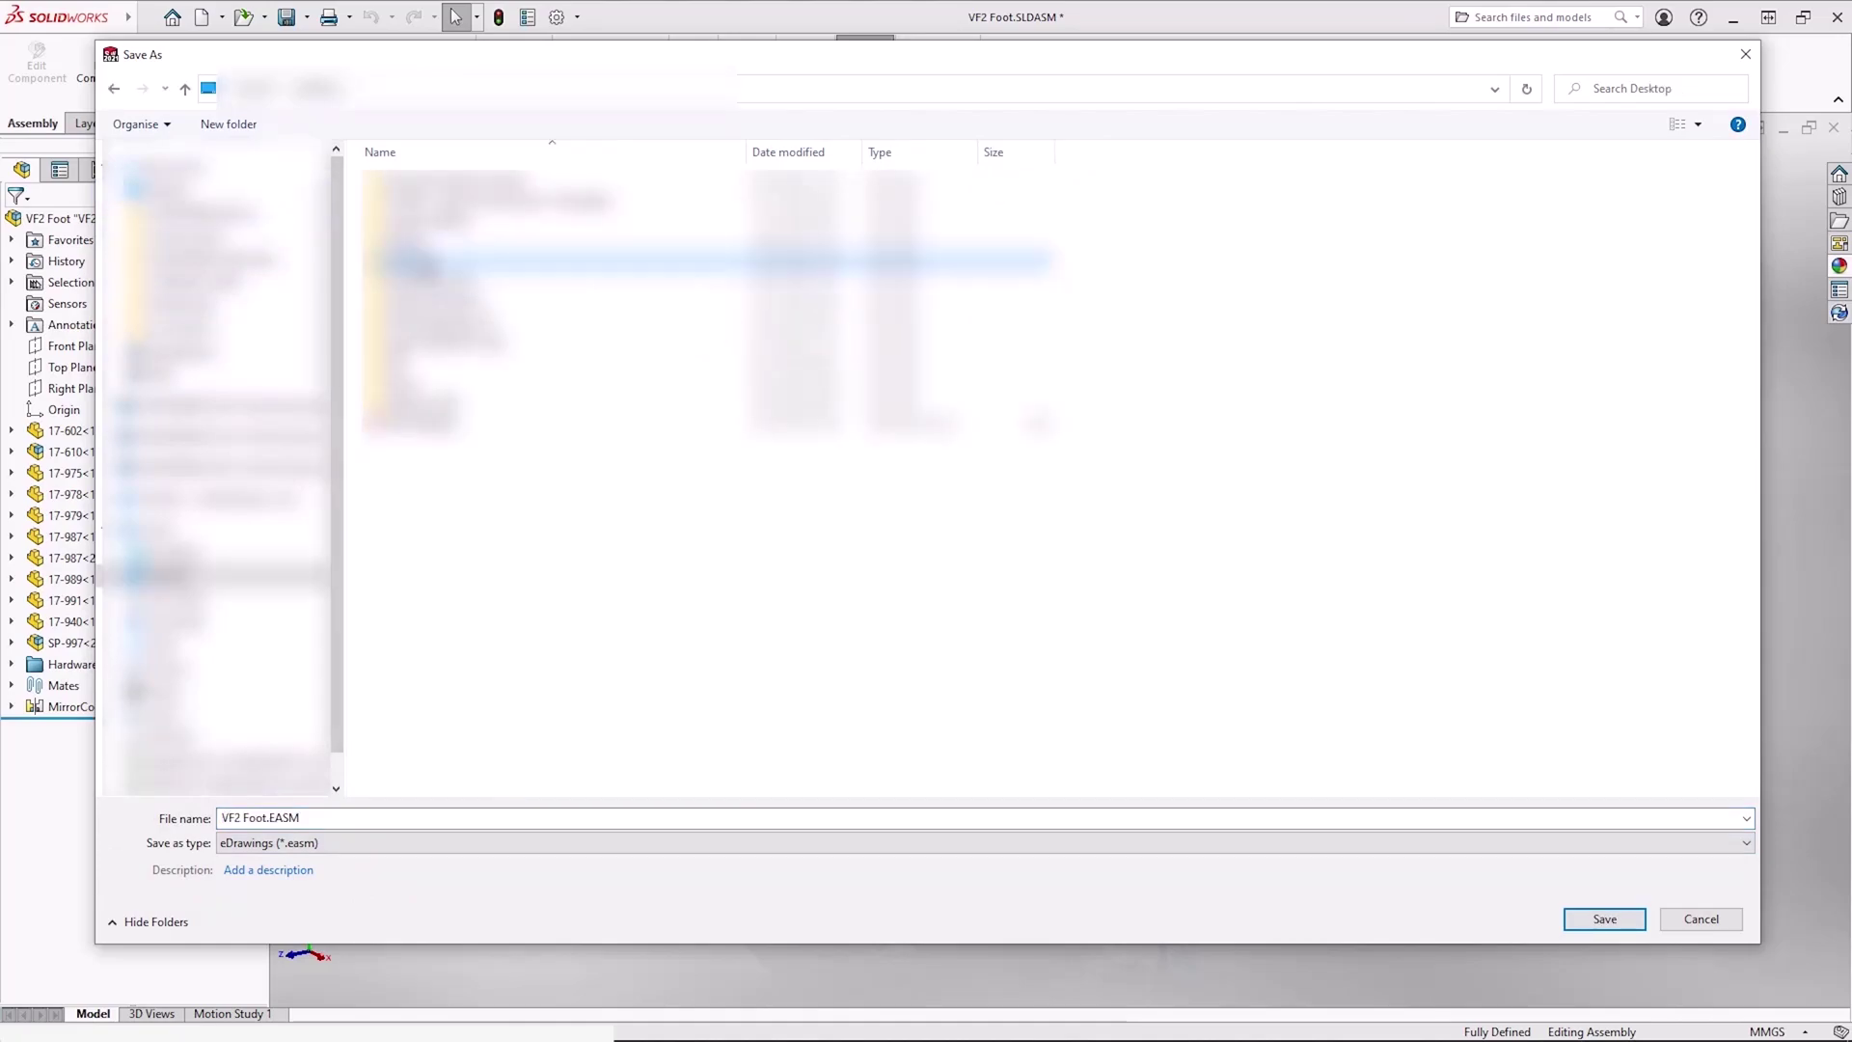
left_click_drag(354, 819, 222, 818)
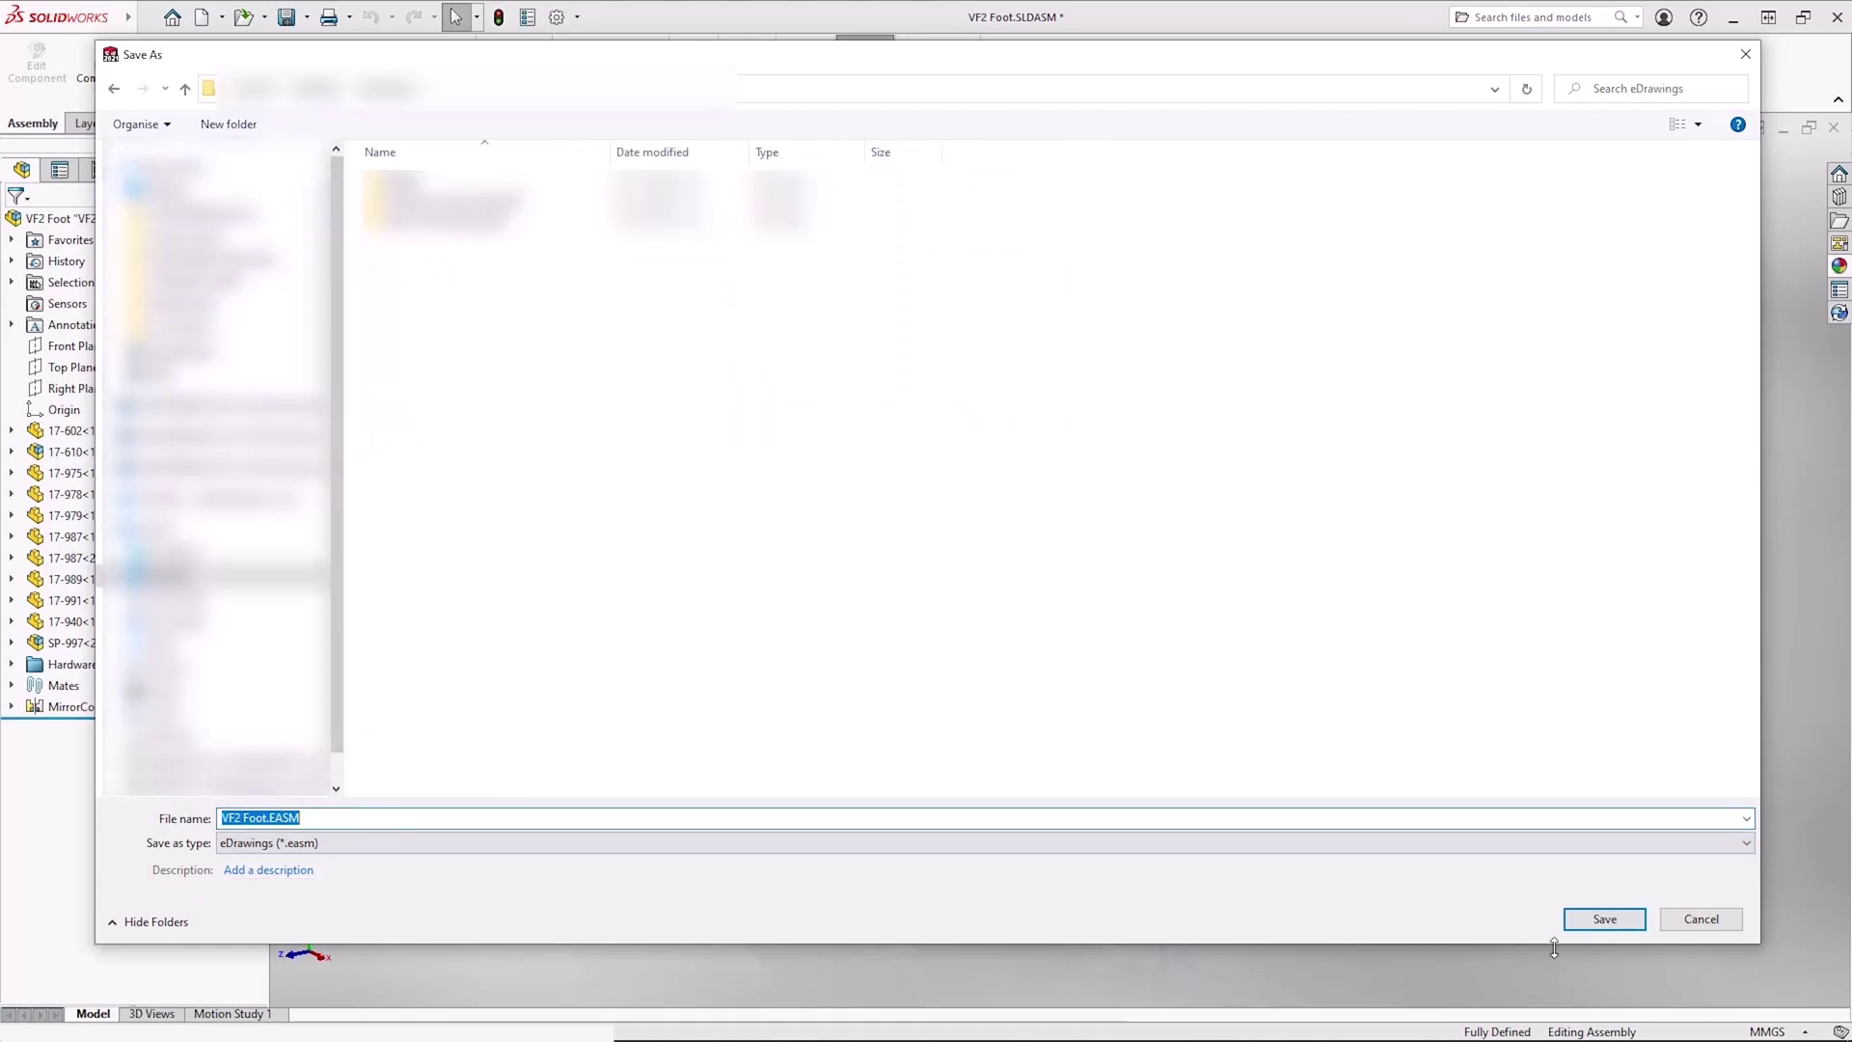
left_click(1612, 914)
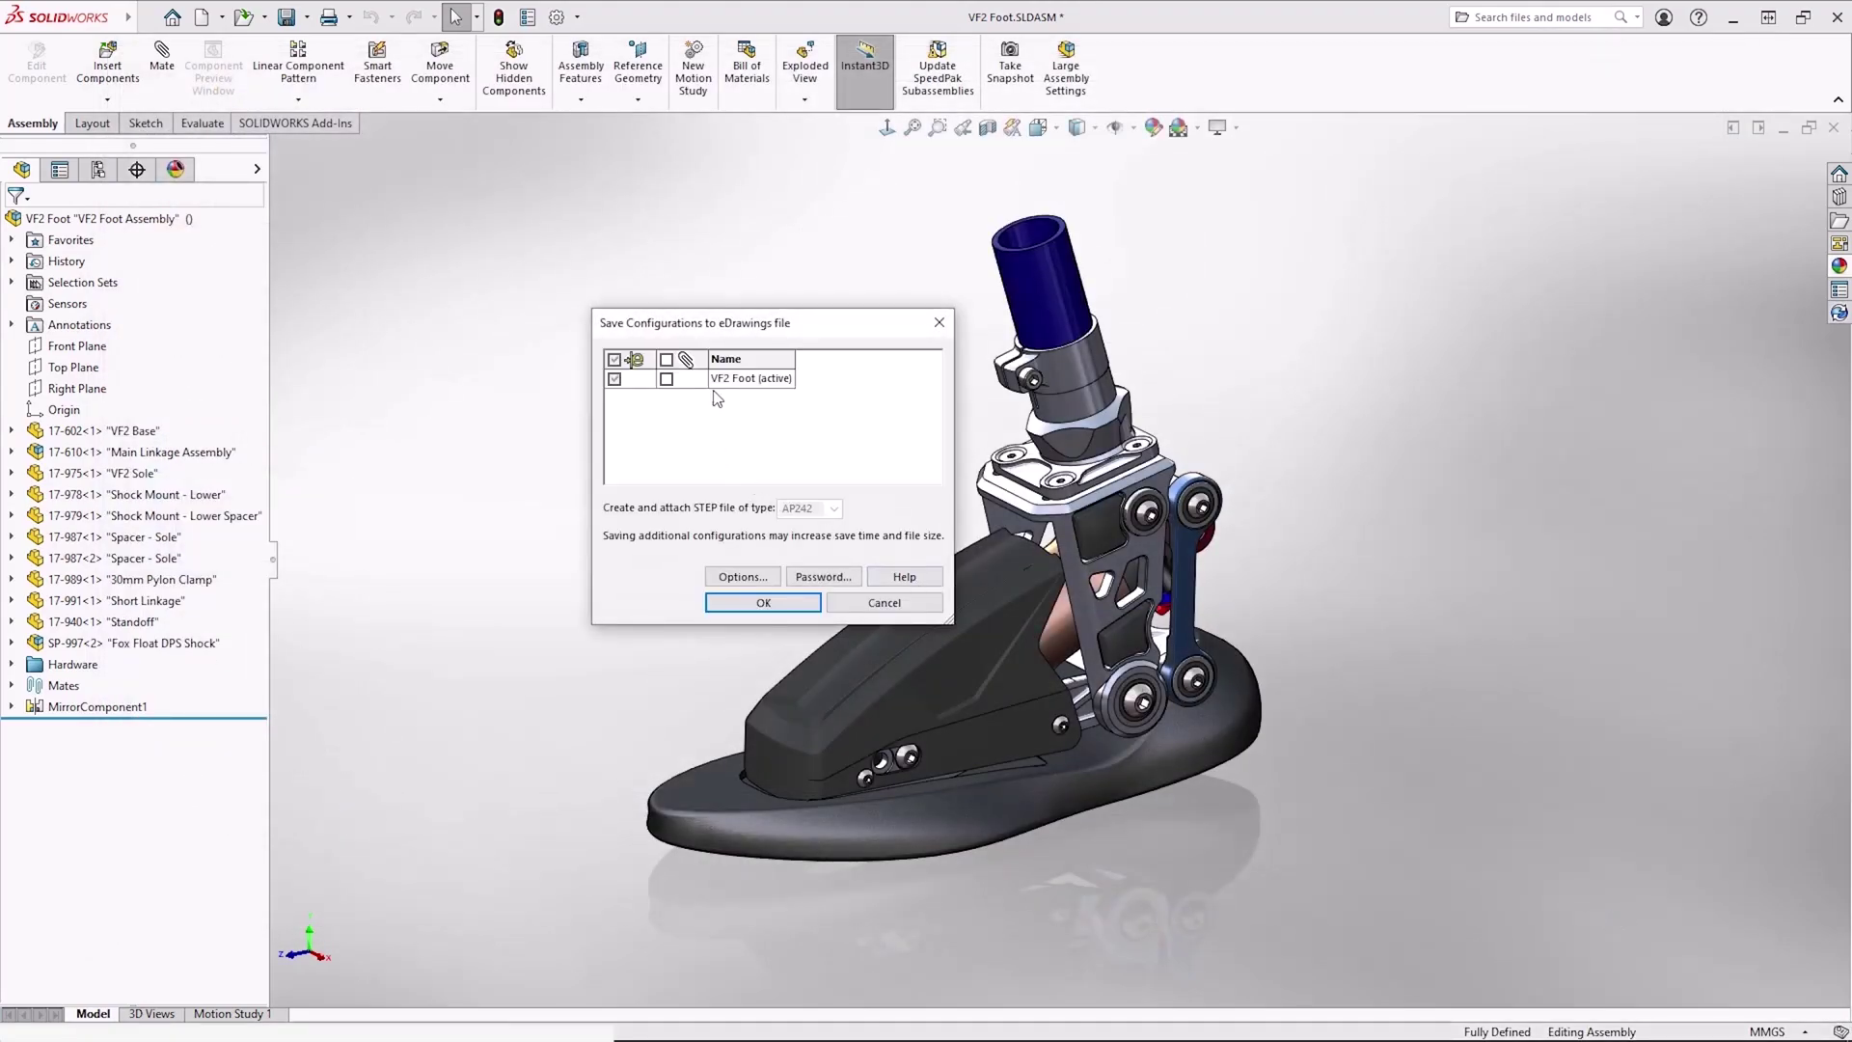
- Confirm exporting the active VF2 Foot configuration
left_click(764, 603)
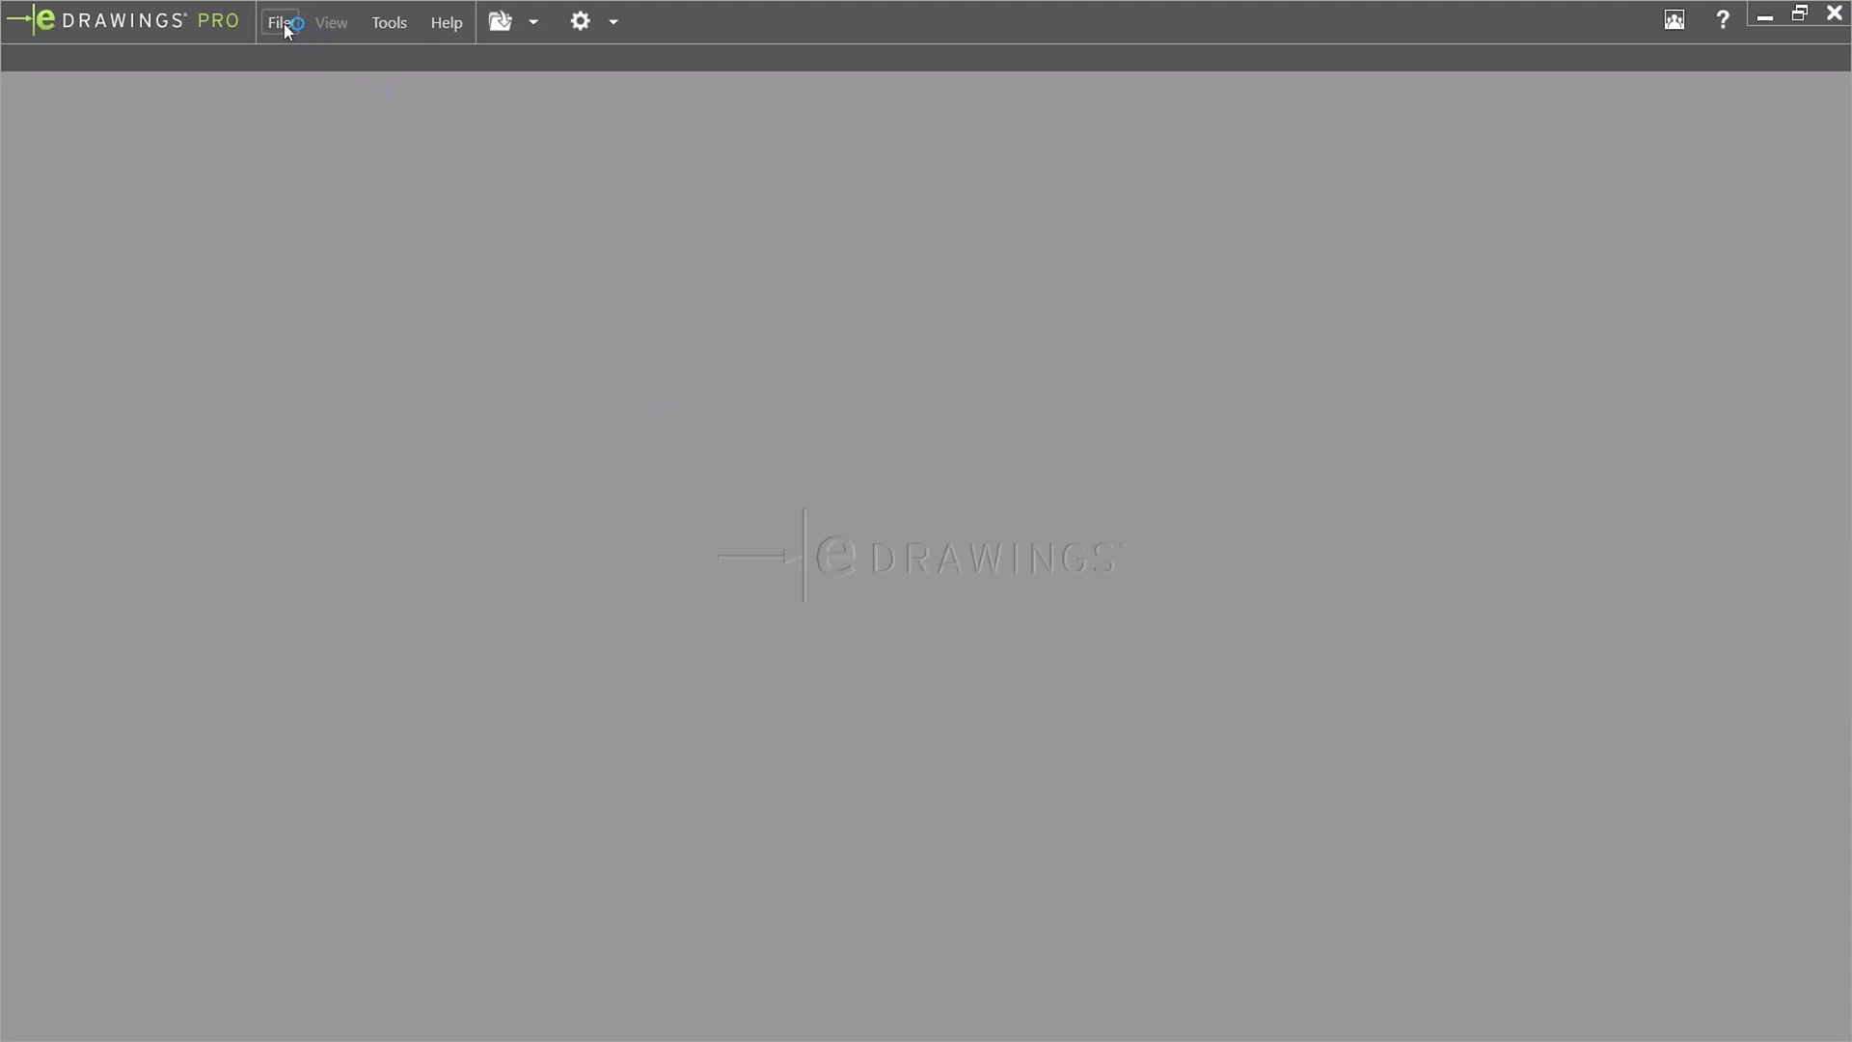
- Open VF2 Foot.EASM from the eDrawings folder in eDrawings Pro
left_click(279, 22)
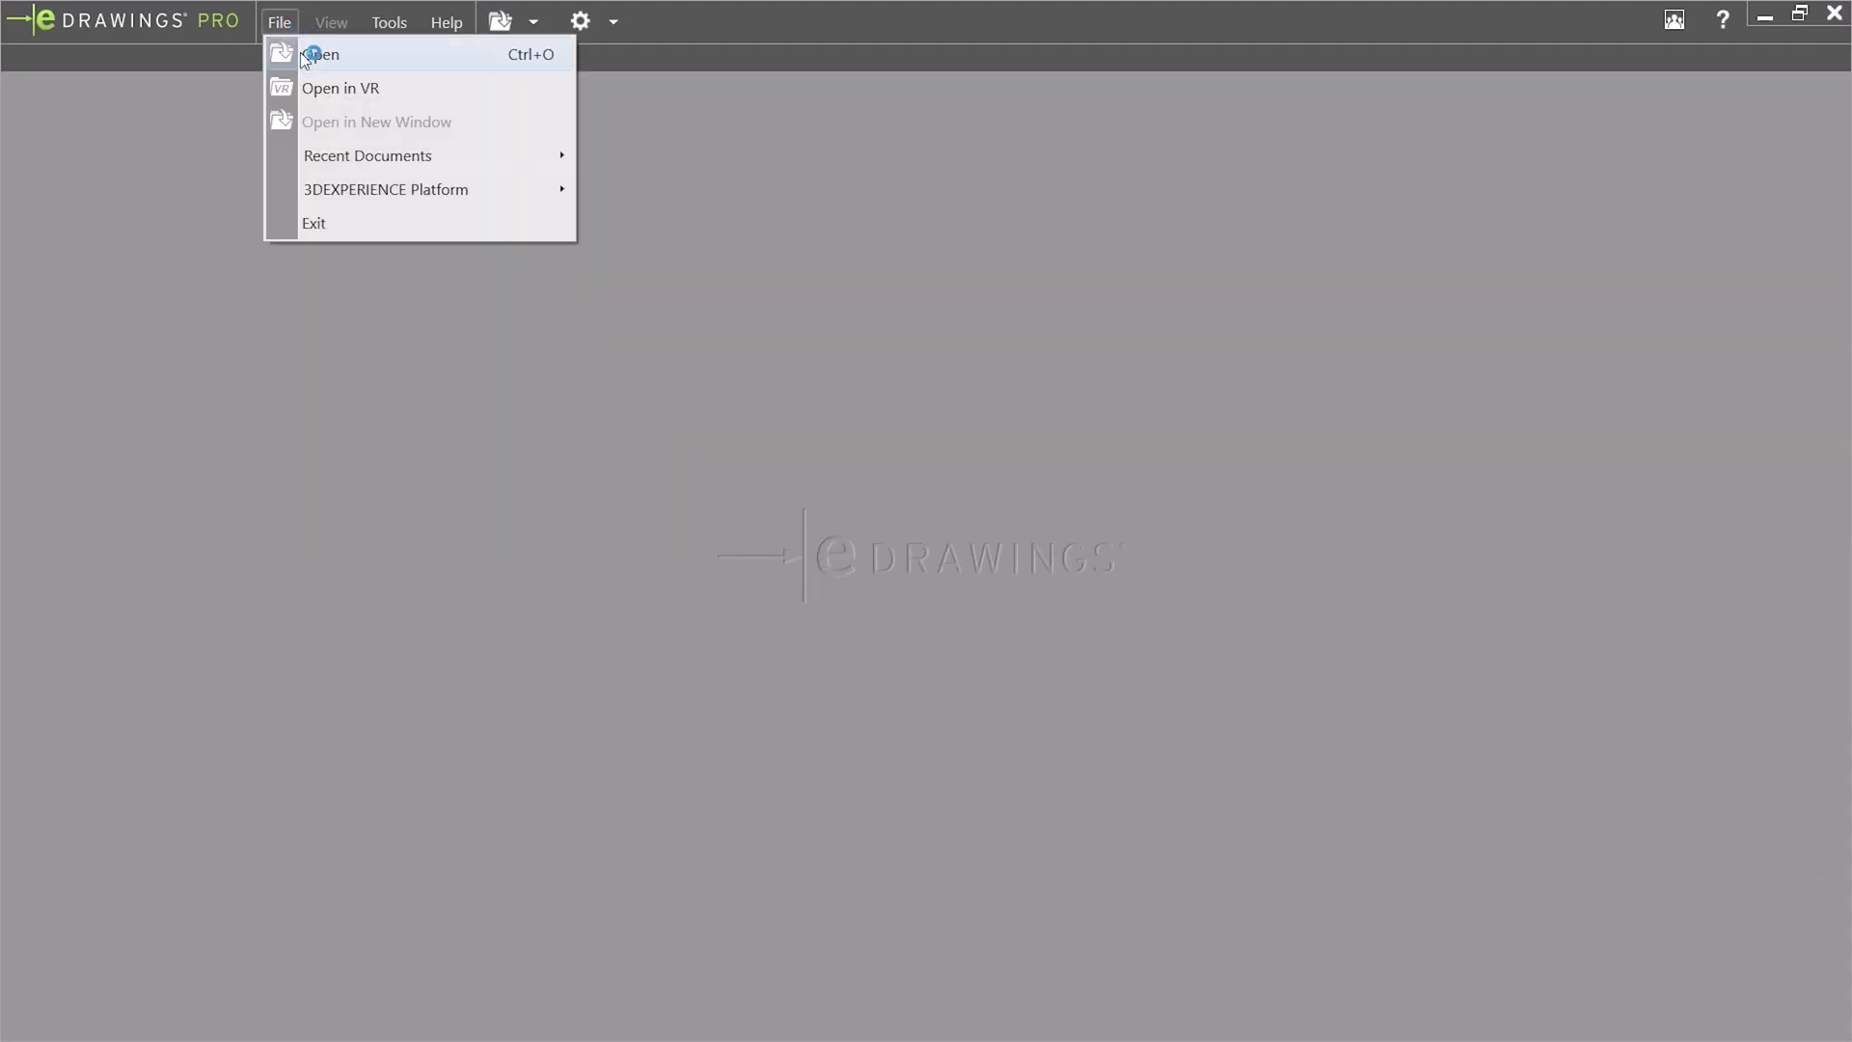
left_click(307, 55)
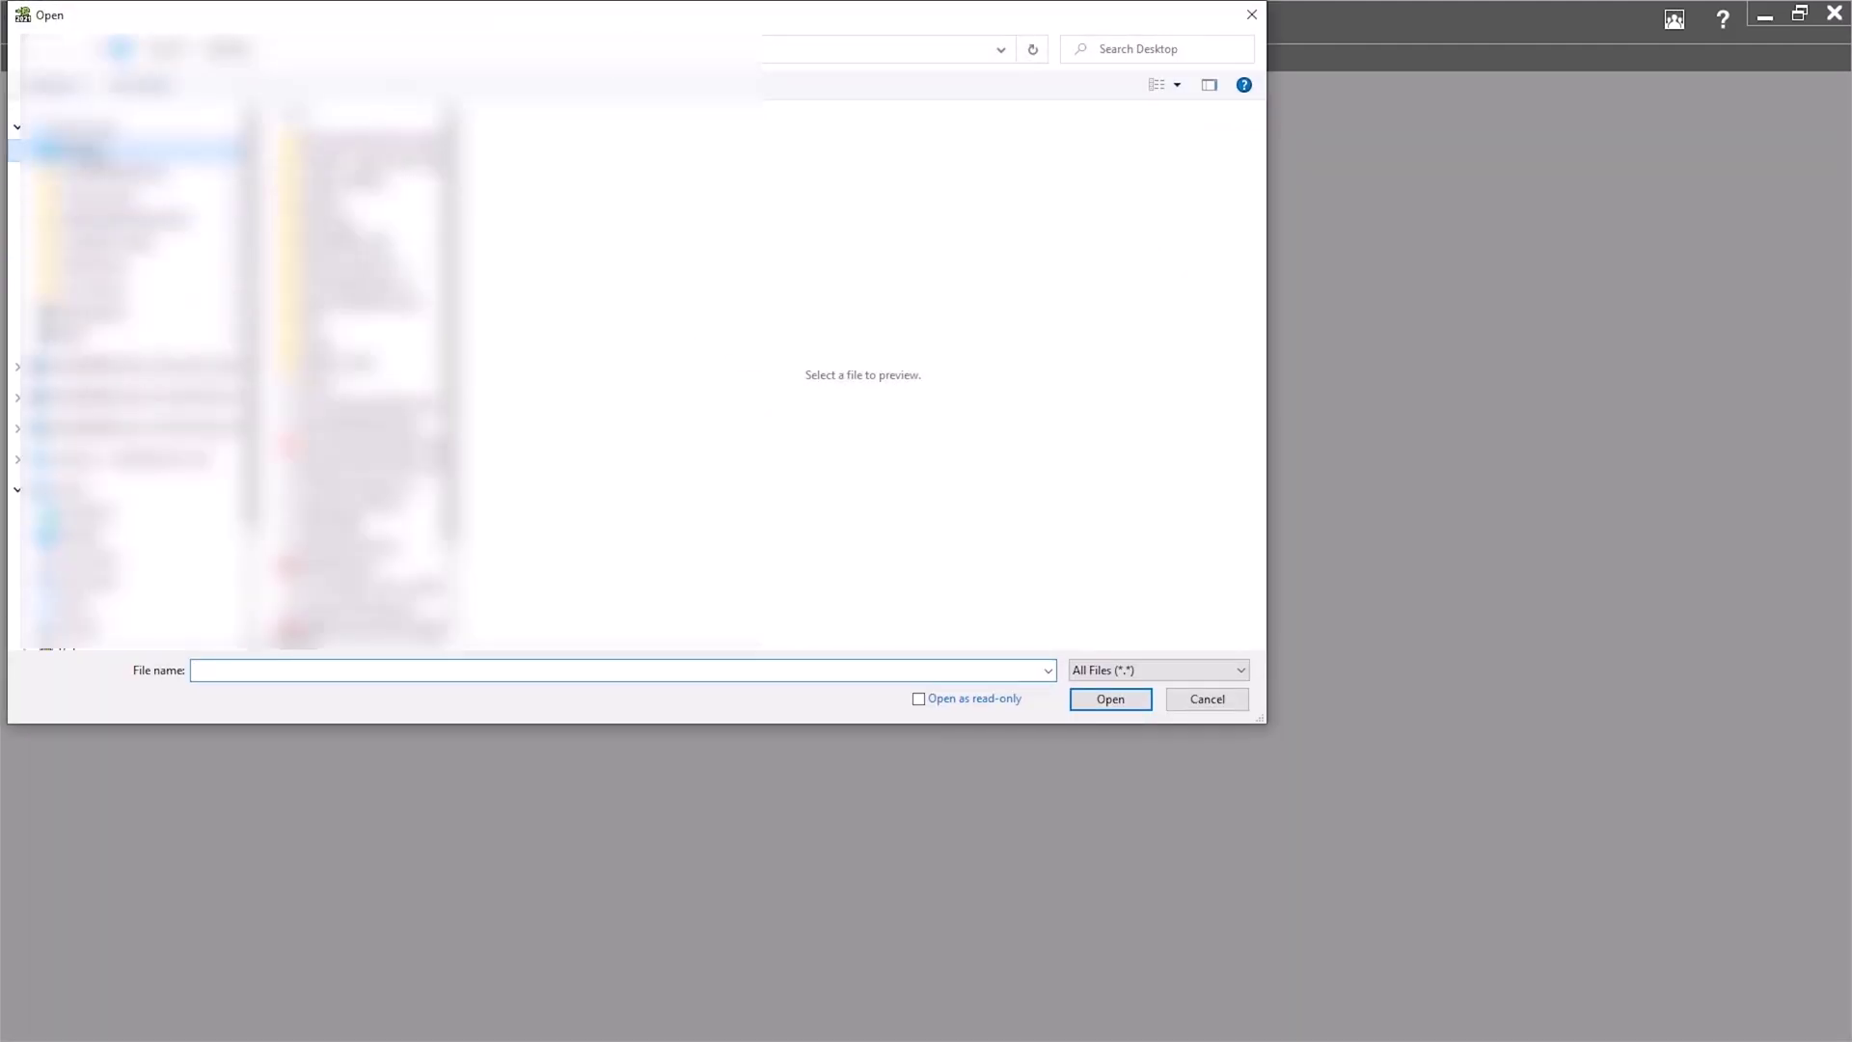
double_click(357, 226)
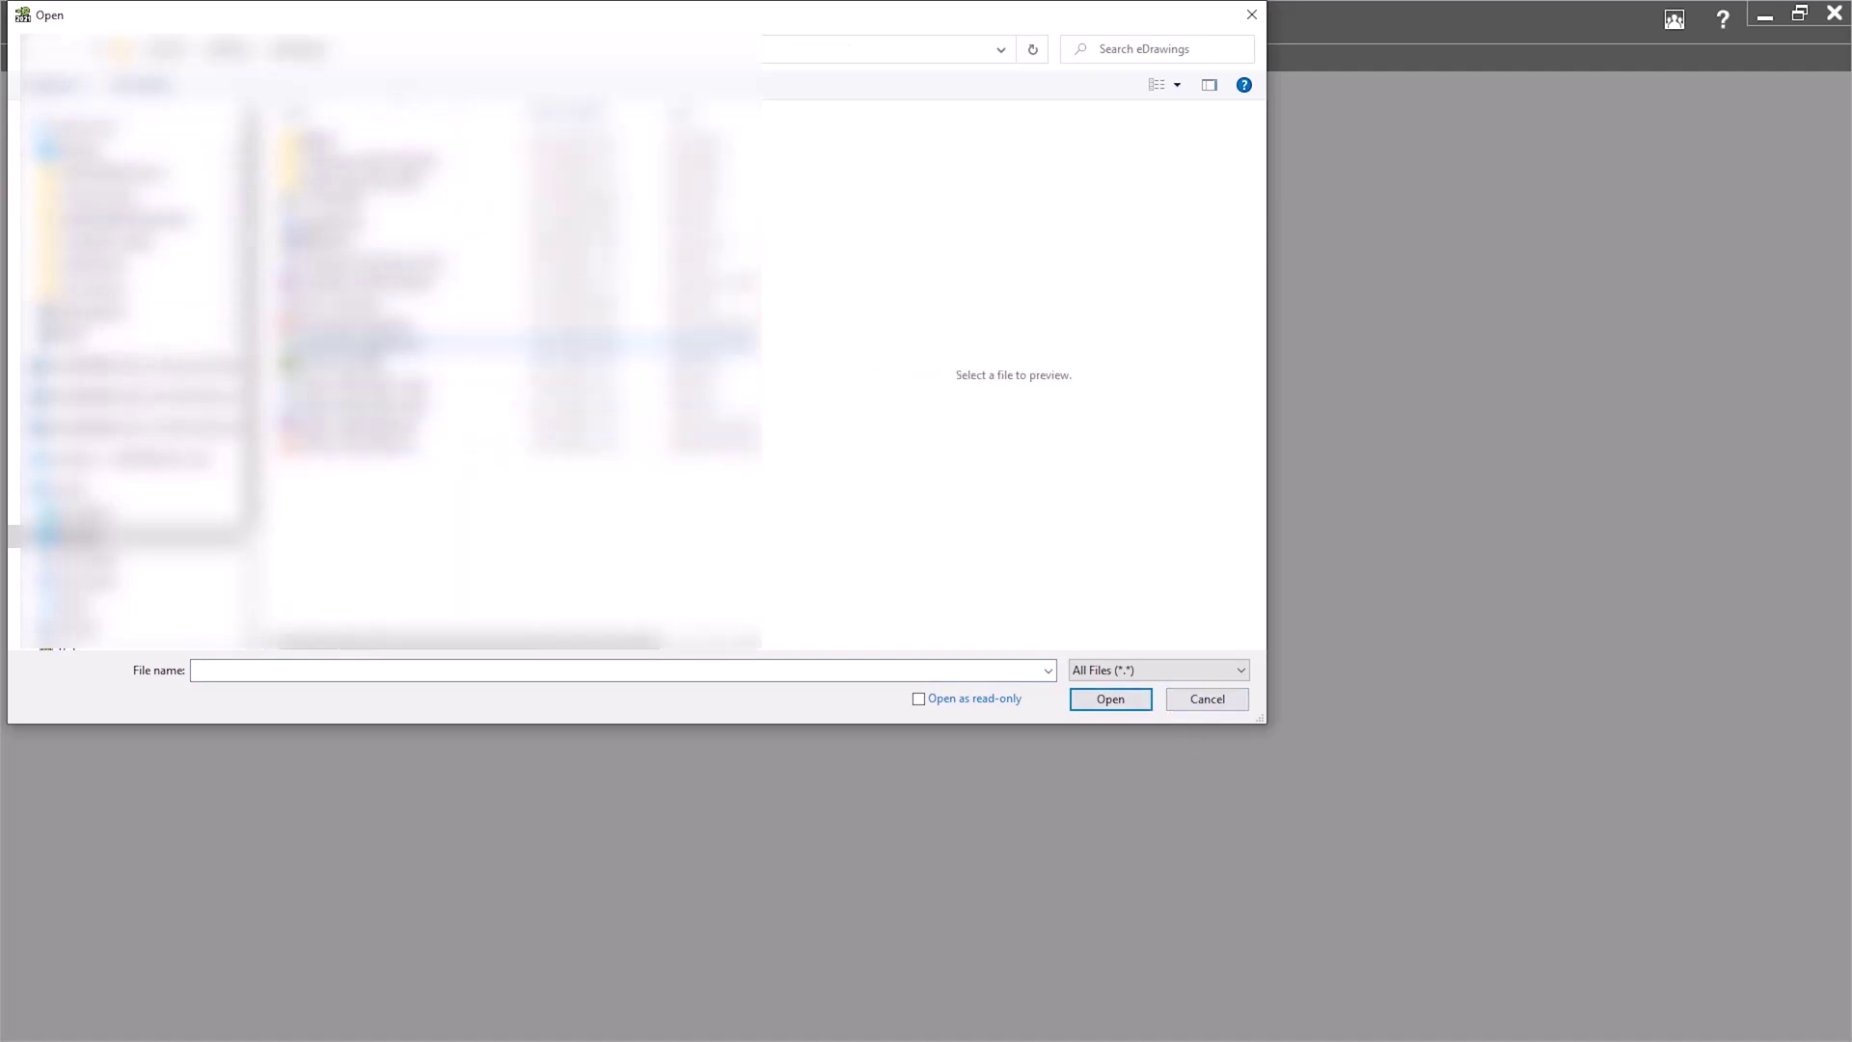
left_click(361, 366)
left_click(1242, 672)
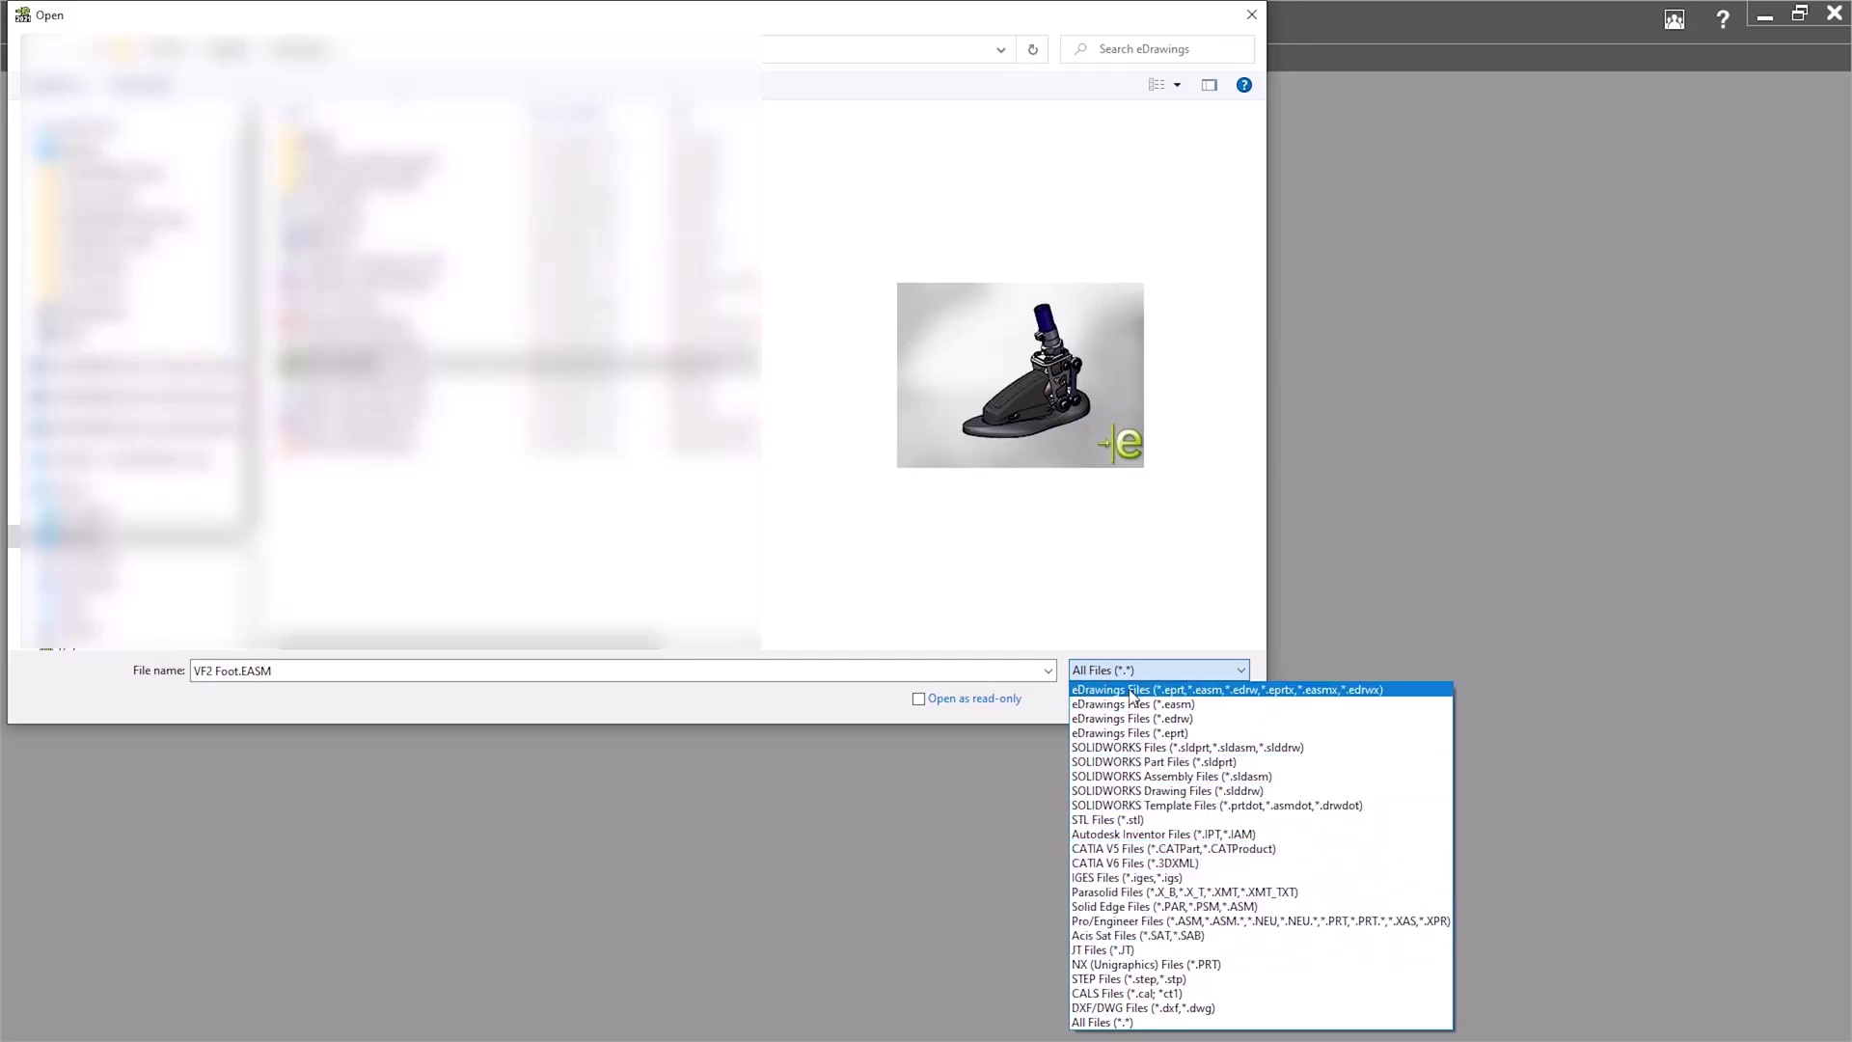
left_click(1120, 663)
key("Return")
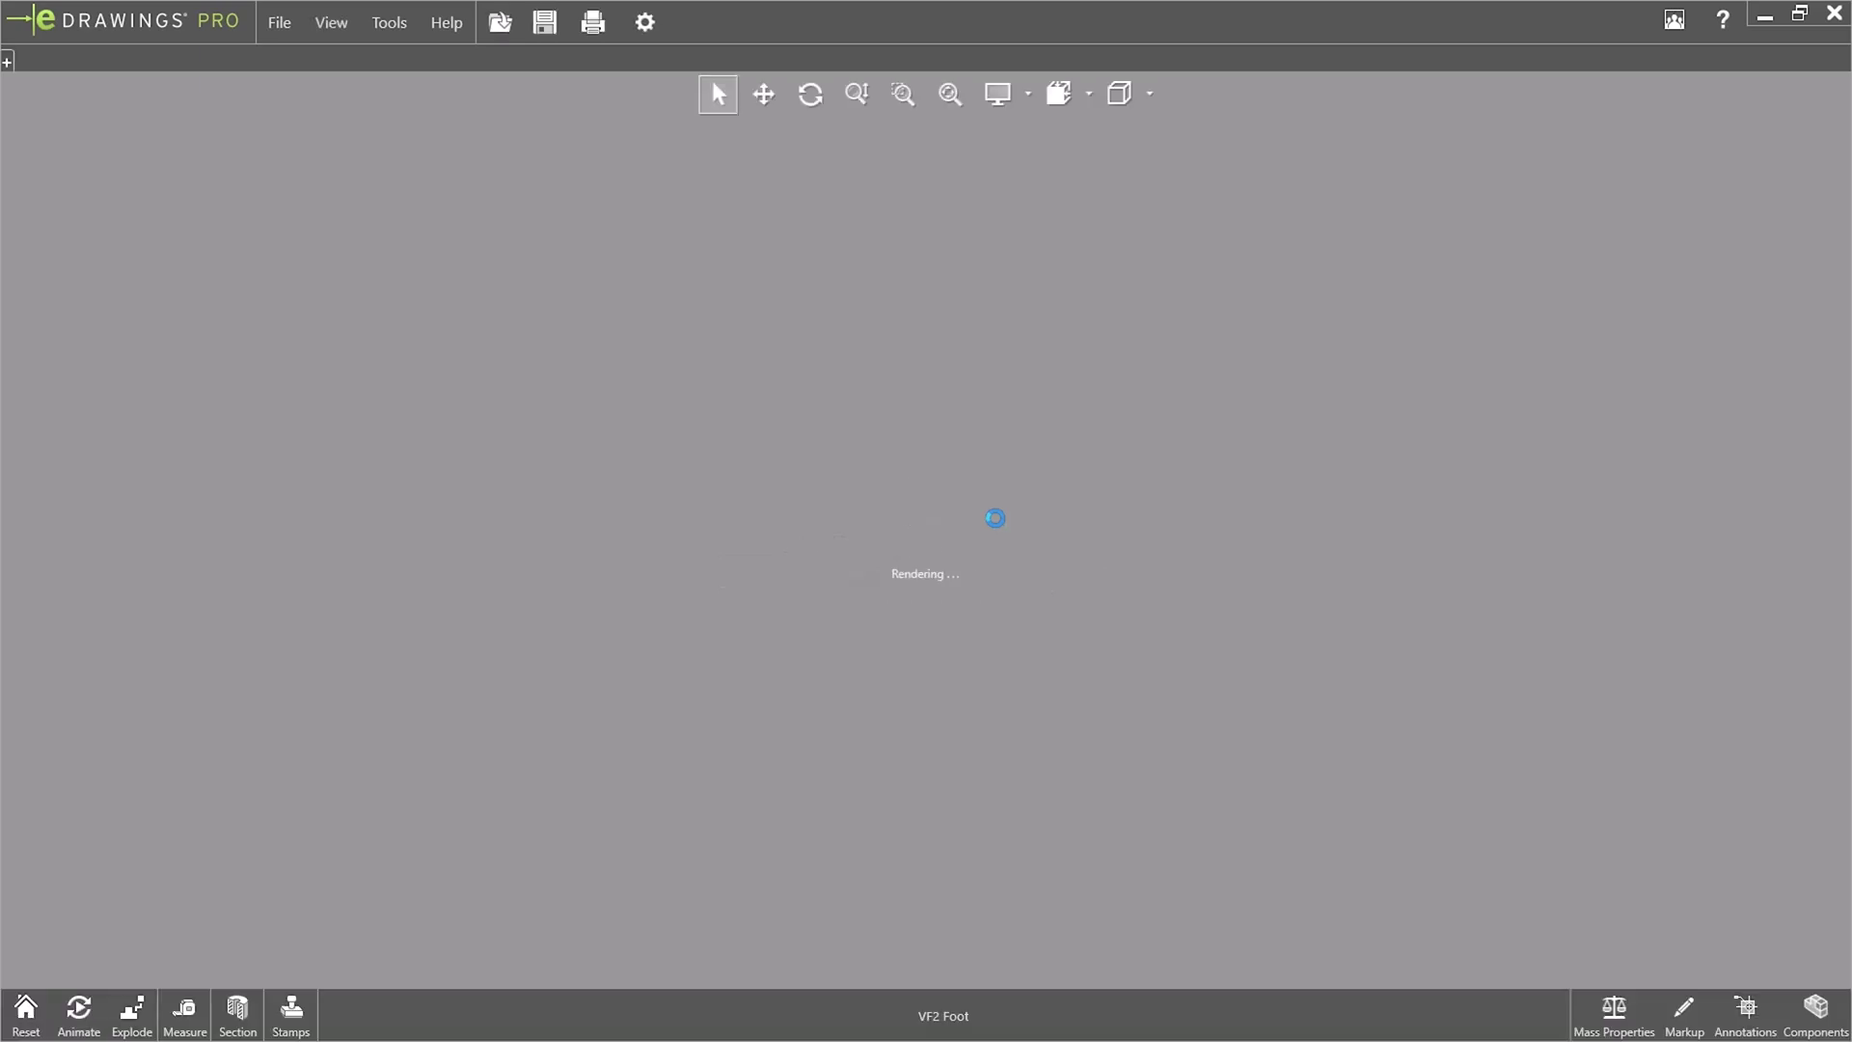